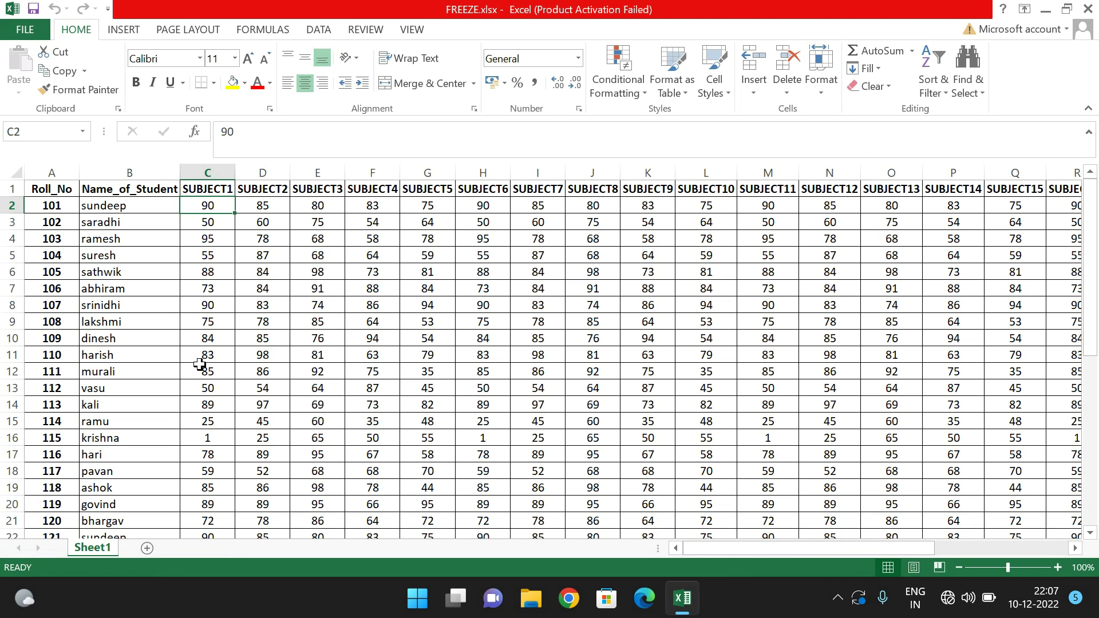
Apply Freeze Top Row from the VIEW tab and scroll down to confirm the headers stay visible
left_click_drag(788, 548, 657, 527)
left_click_drag(729, 548, 961, 554)
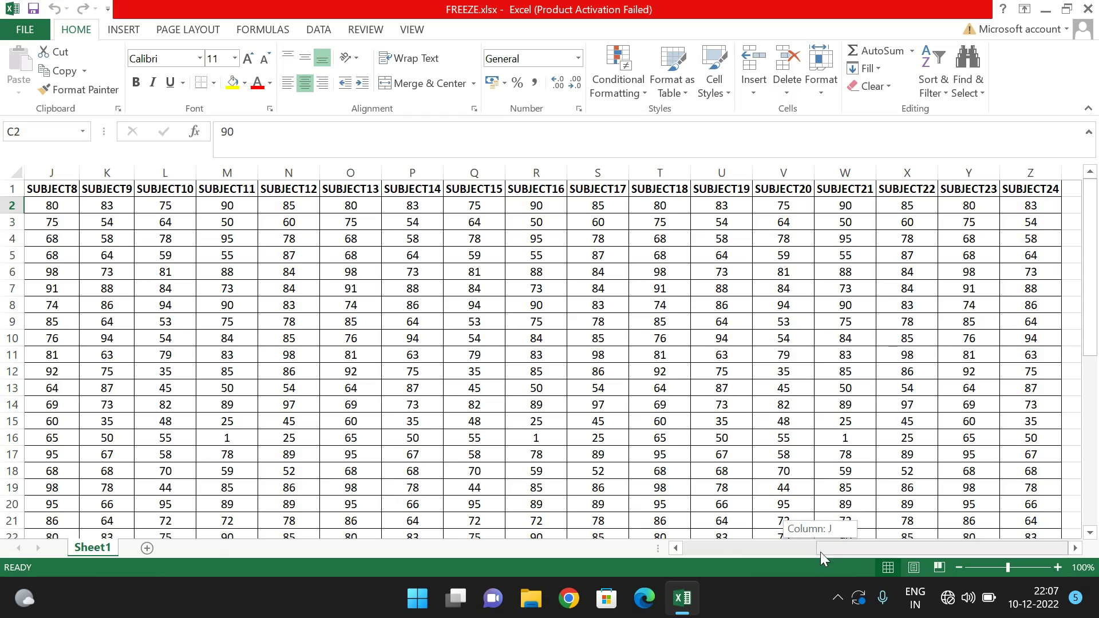
left_click_drag(820, 551, 685, 562)
mouse_move(1091, 269)
left_mouse_down()
mouse_move(1096, 477)
mouse_move(1095, 269)
left_mouse_up()
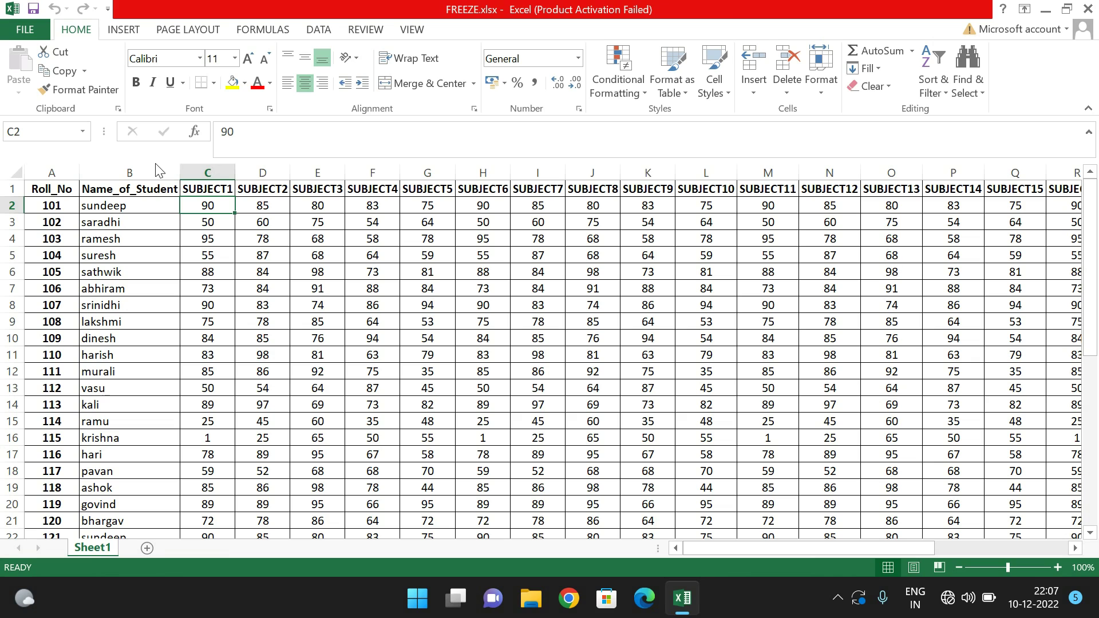
left_click(413, 30)
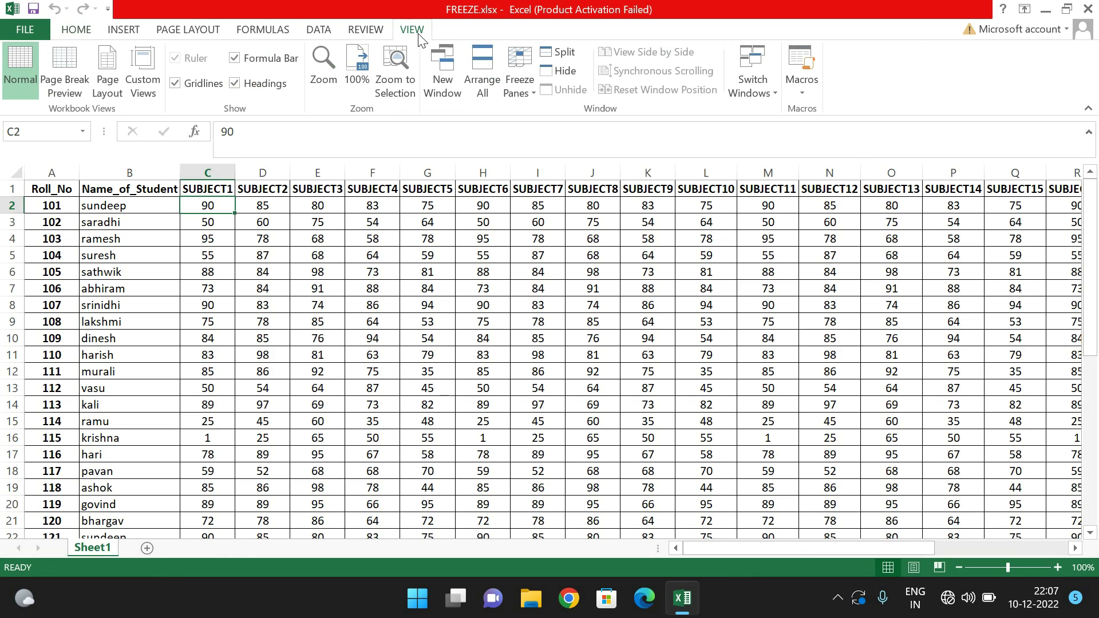
left_click(531, 102)
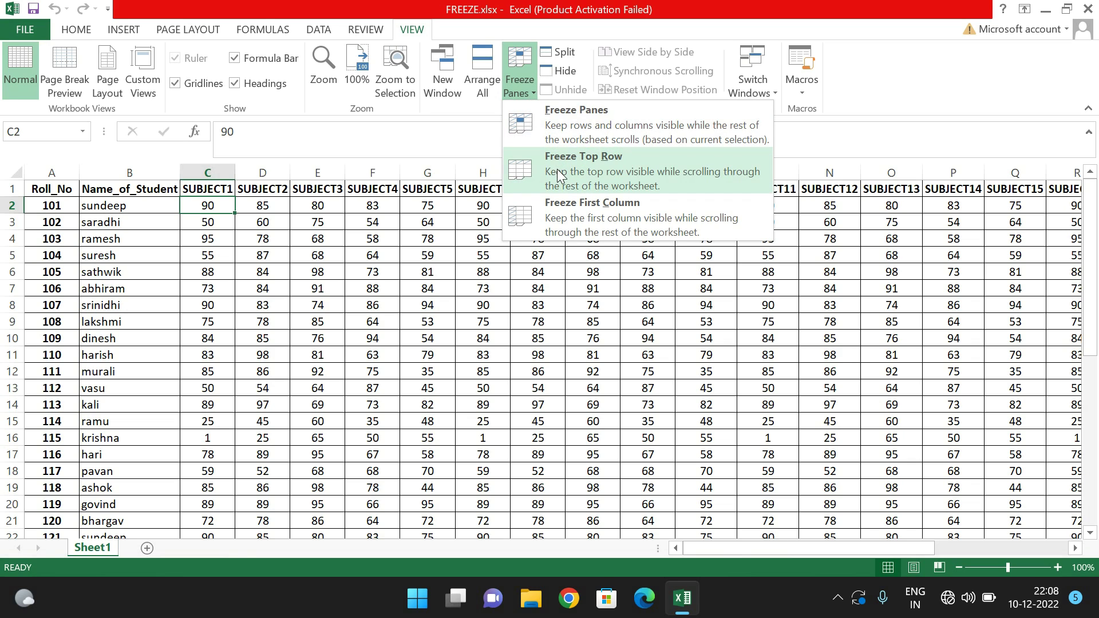
left_click(574, 166)
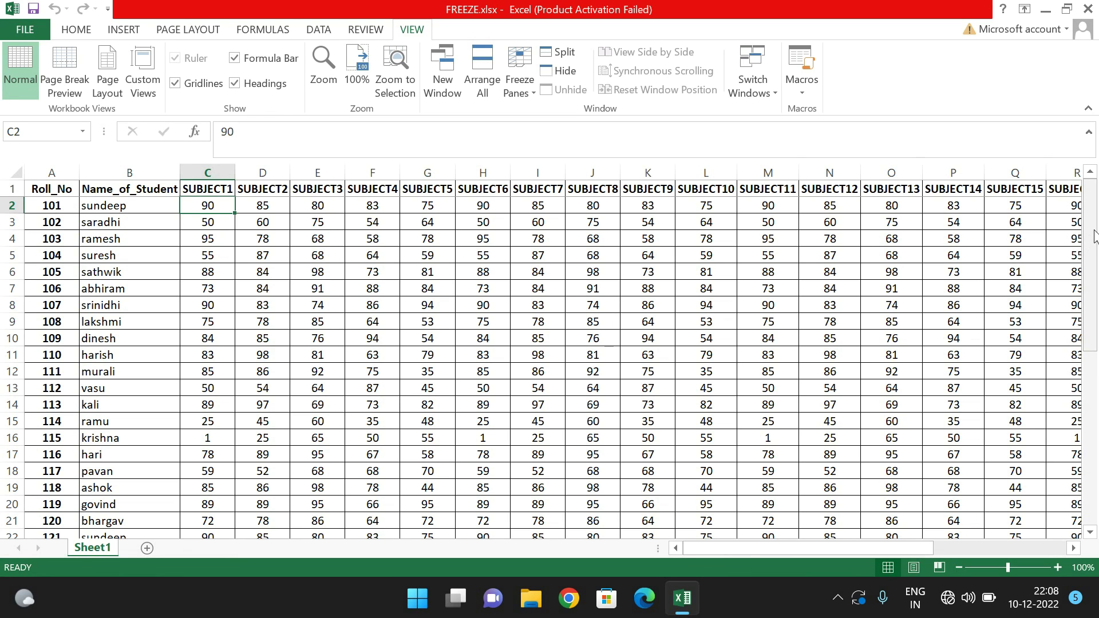
left_click_drag(1094, 236, 1095, 212)
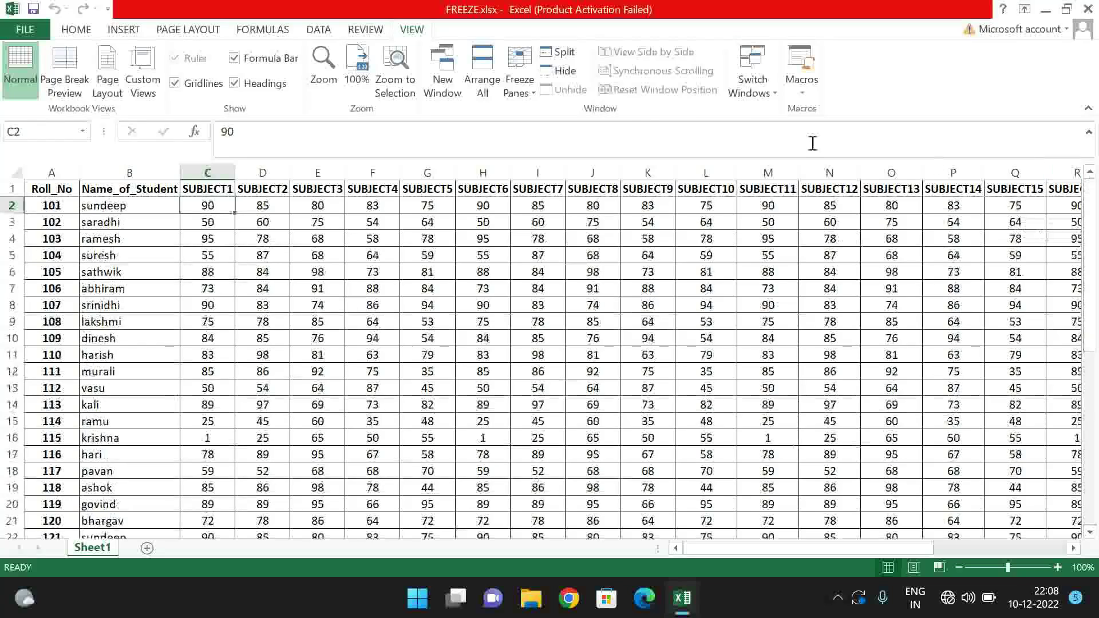
Apply Freeze Top Row and scroll down and up to test it
left_click(523, 97)
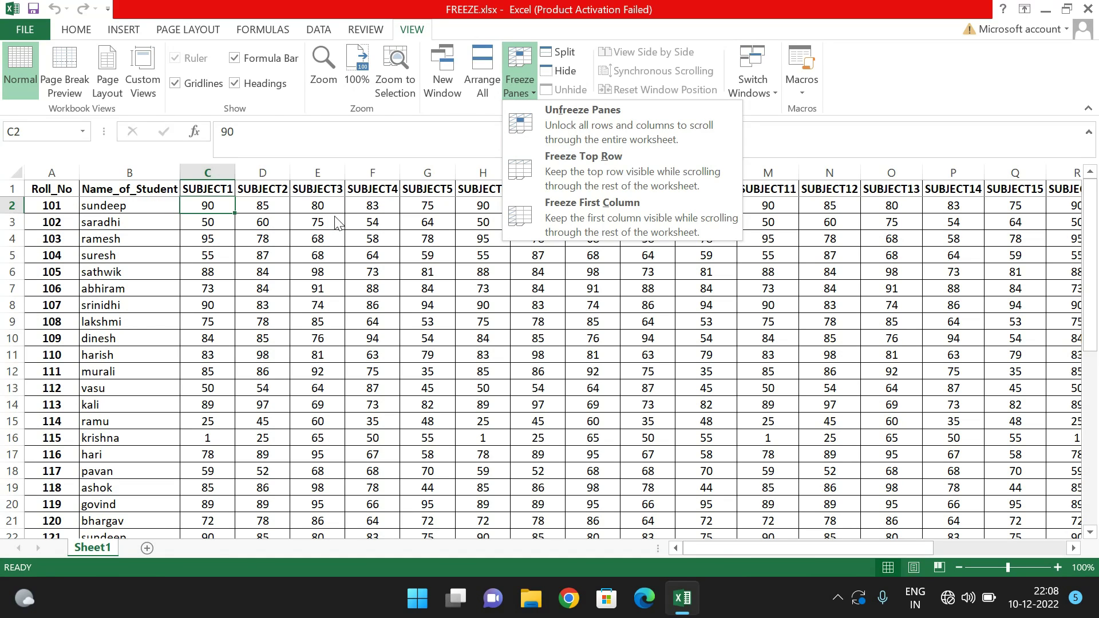
left_click(635, 172)
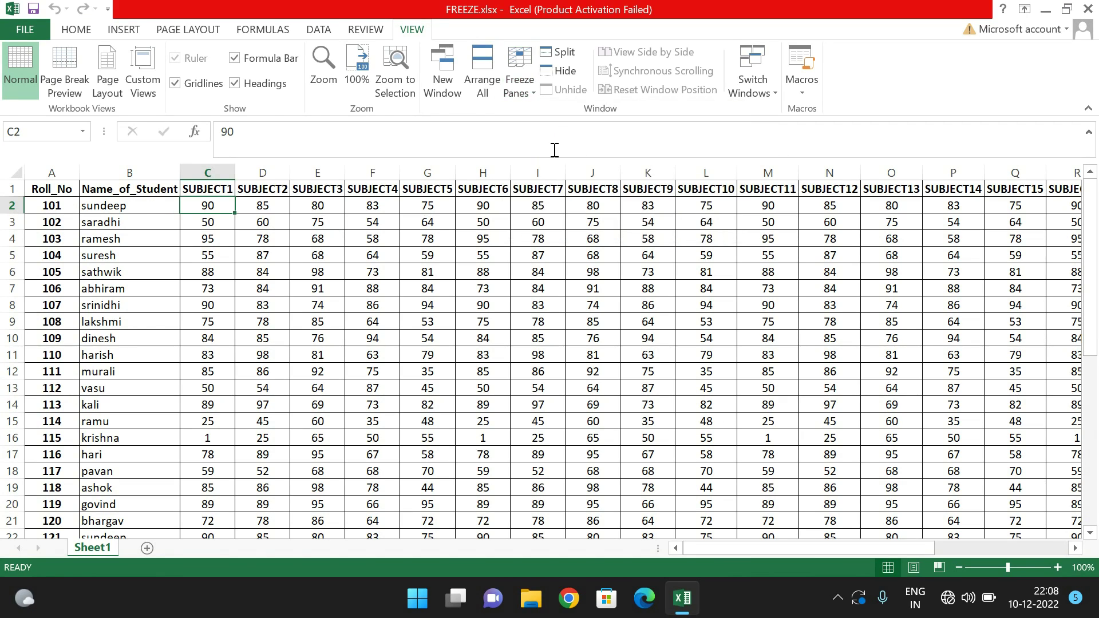
scroll(514, 233, "down", 6)
scroll(513, 233, "up", 6)
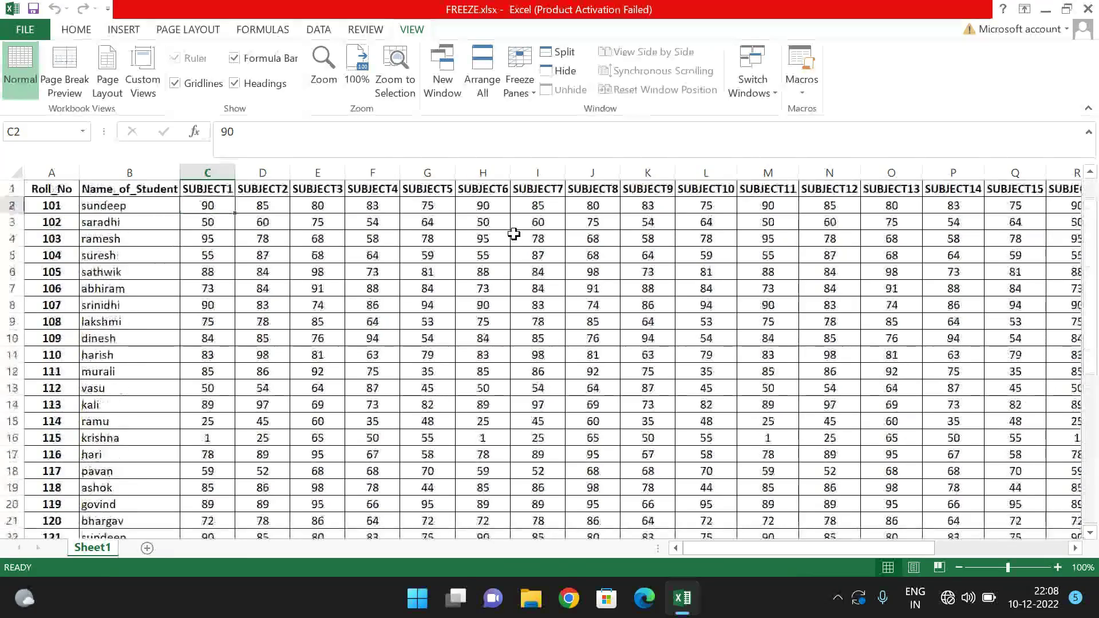
Switch to Freeze First Column so the Roll_No column stays fixed
left_click(532, 101)
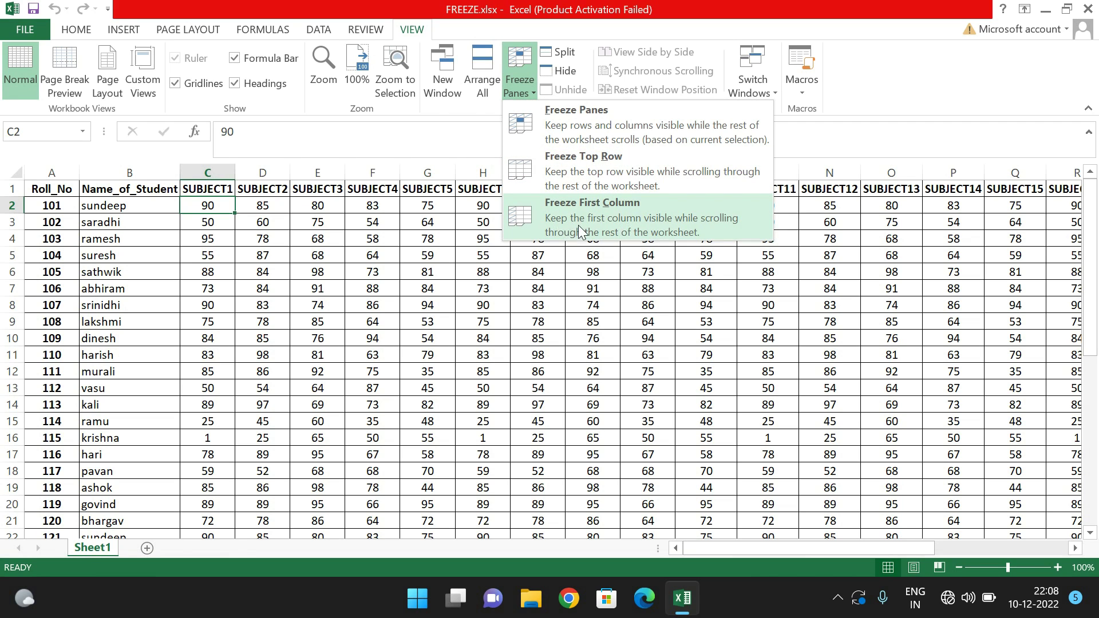
left_click(554, 208)
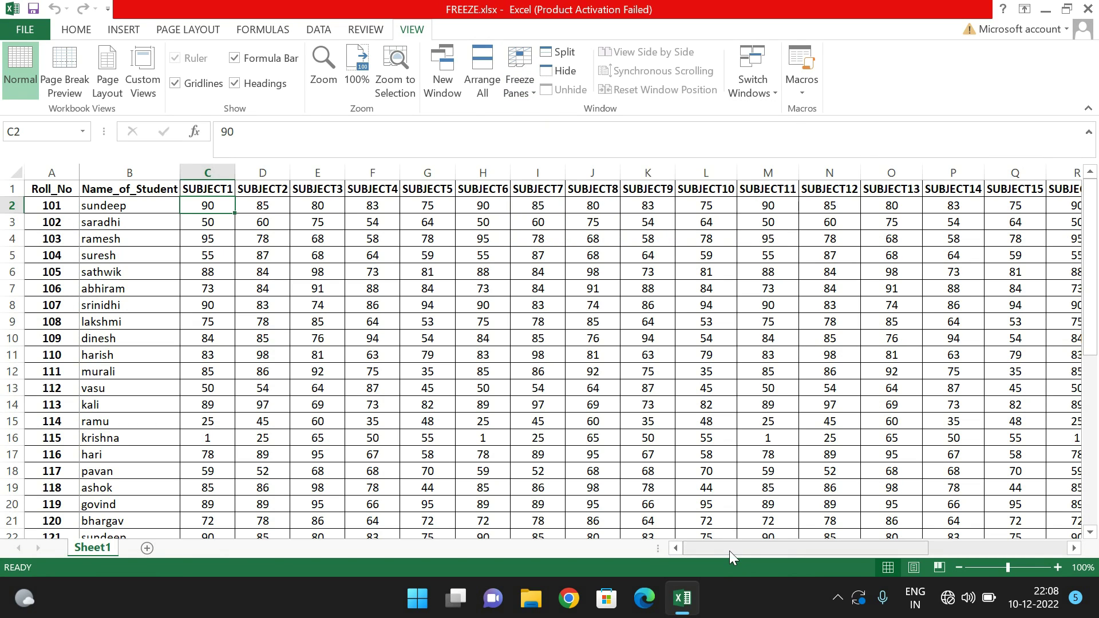
mouse_move(729, 551)
left_mouse_down()
mouse_move(977, 551)
mouse_move(727, 566)
left_mouse_up()
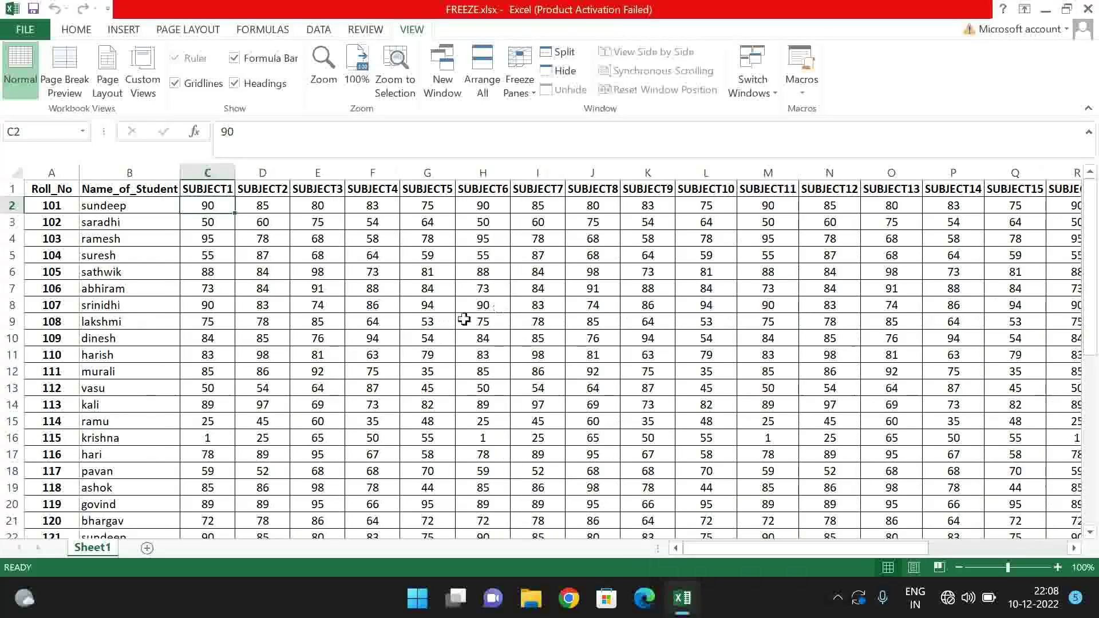
Unfreeze all panes and select row 7
left_click(513, 96)
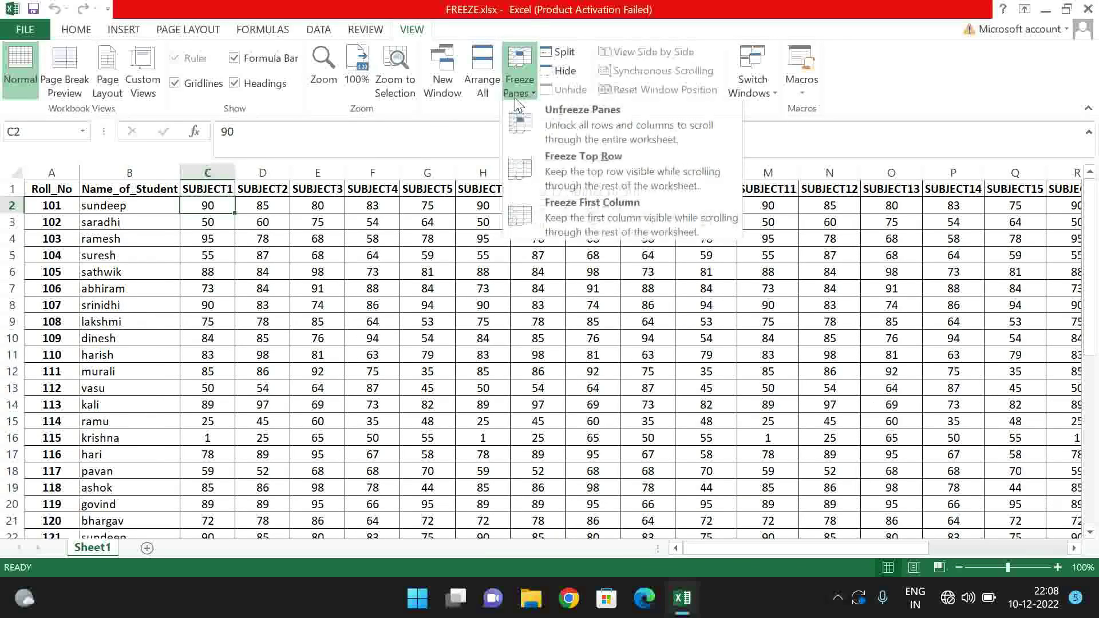
left_click(562, 128)
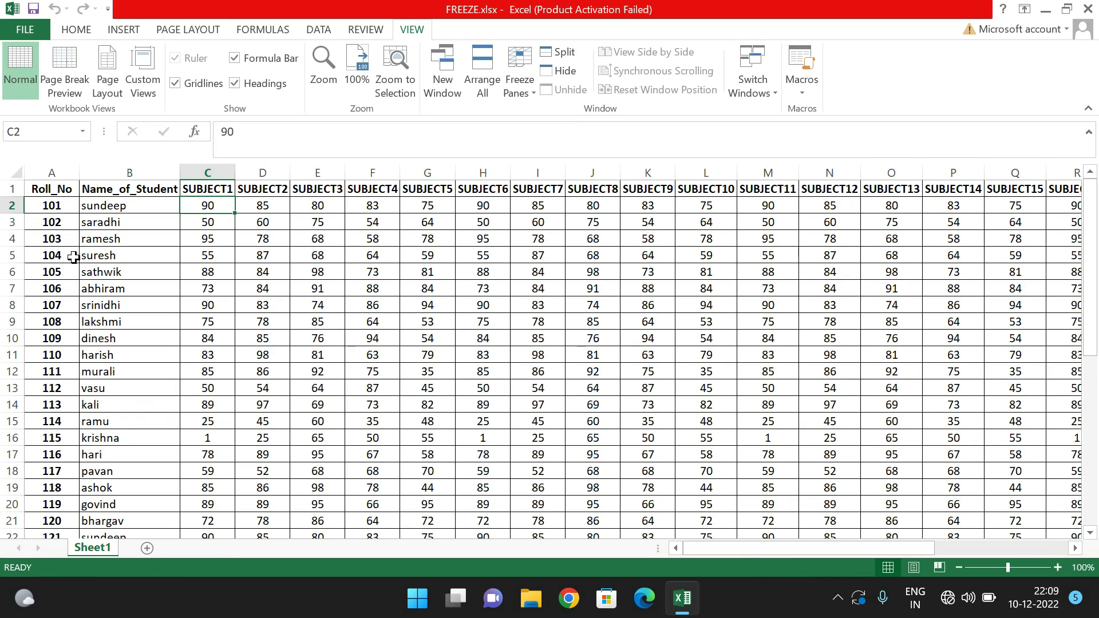
left_click(55, 291)
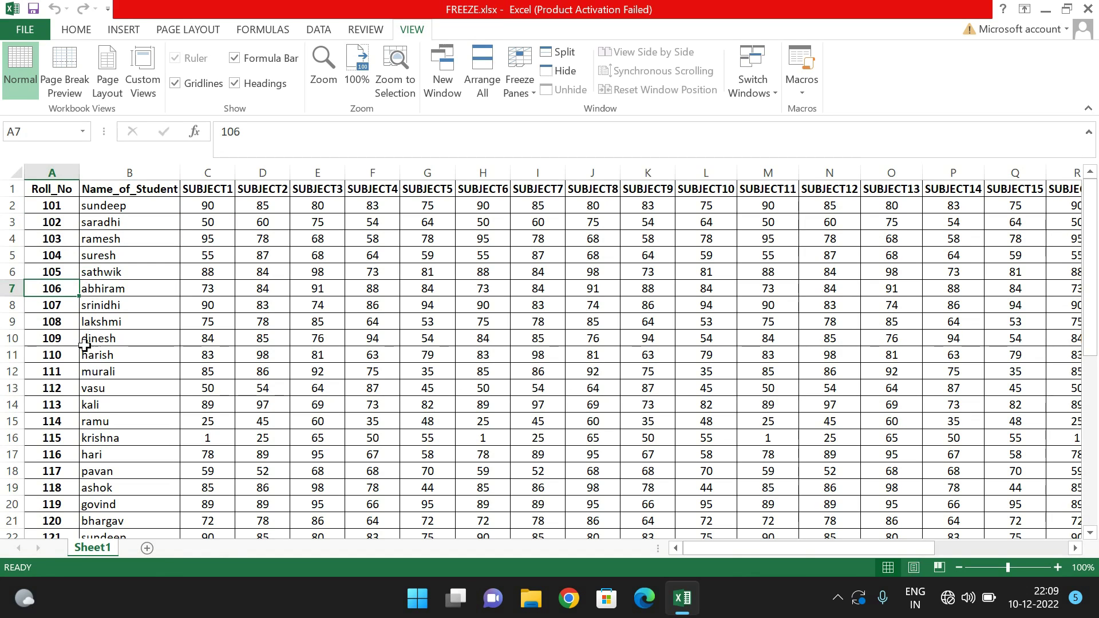
left_click(4, 289)
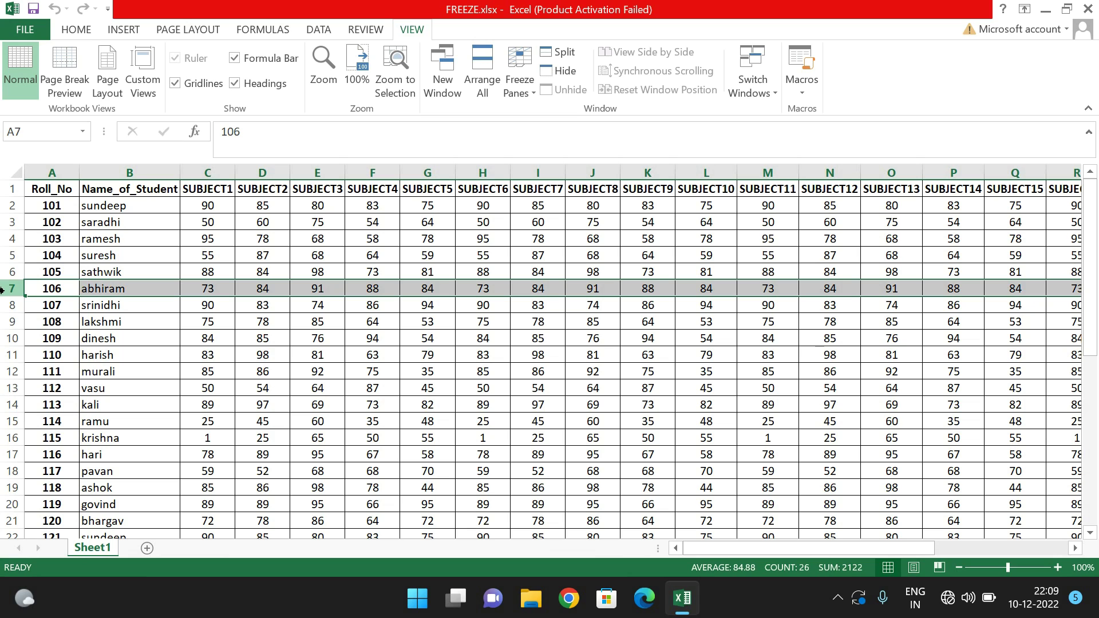
Freeze panes above row 7 so rows 1–6 stay fixed, scrolling to verify
left_click(520, 93)
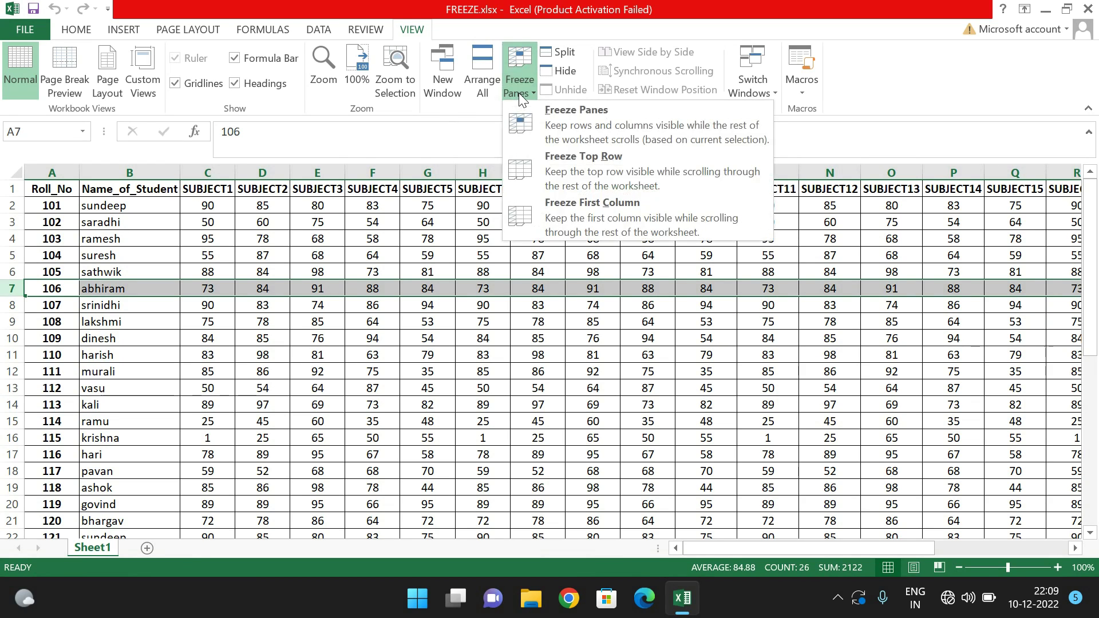
left_click(558, 123)
scroll(452, 330, "down", 5)
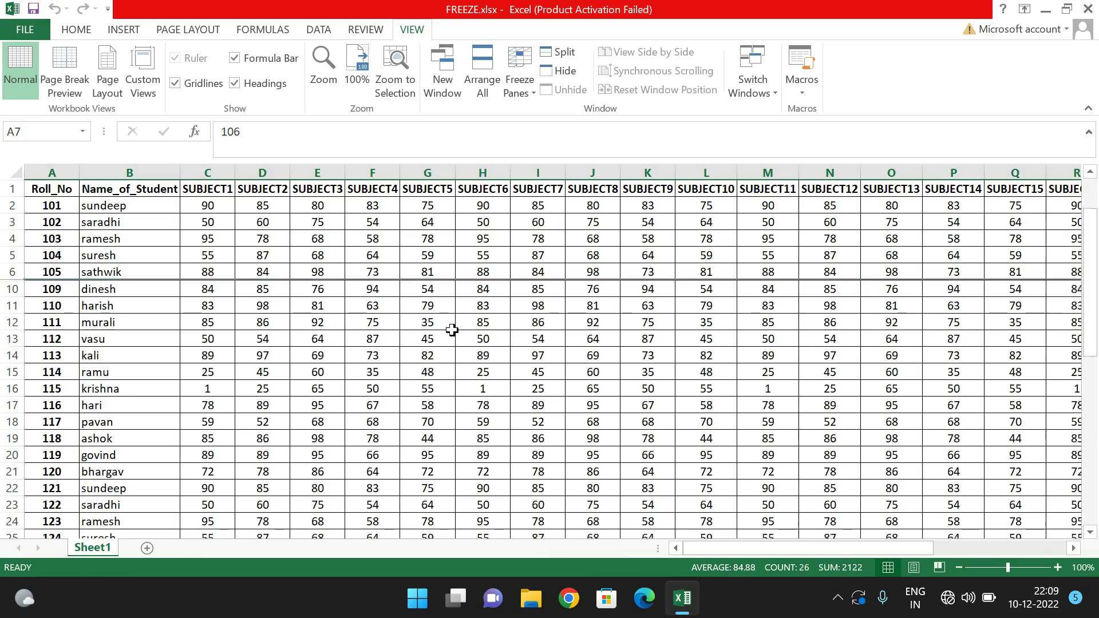
scroll(458, 354, "down", 5)
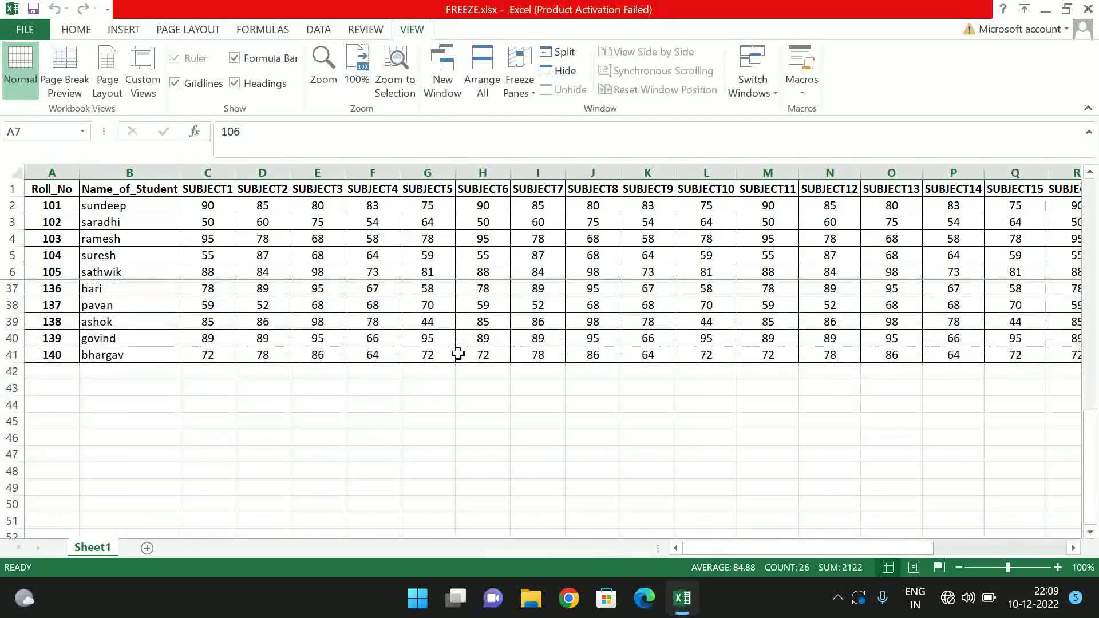
scroll(915, 362, "up", 10)
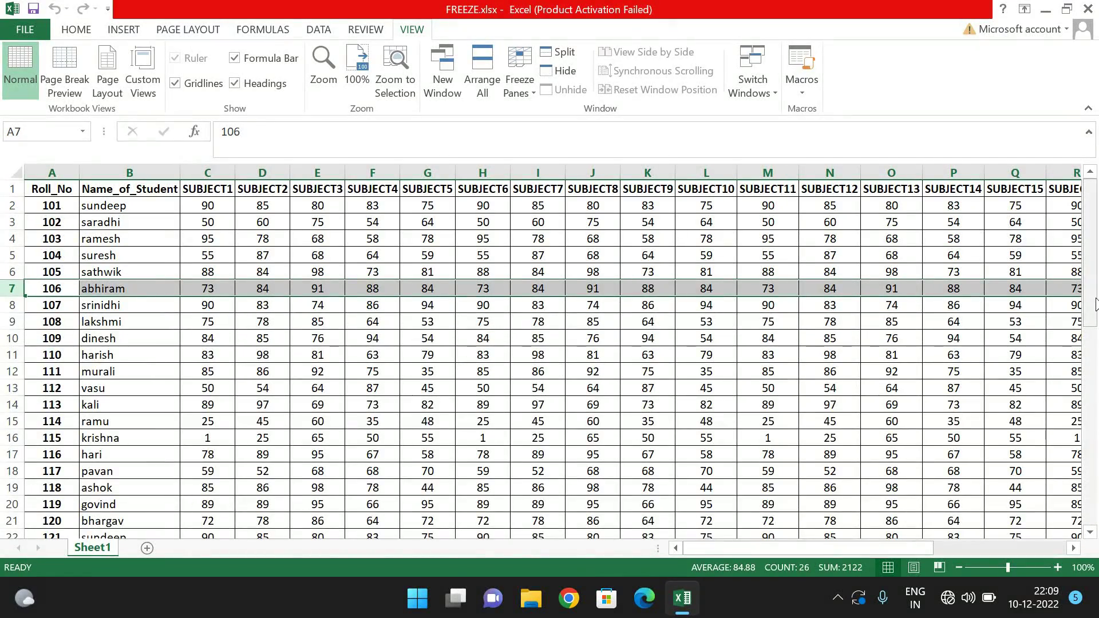
left_click_drag(1097, 295, 1083, 229)
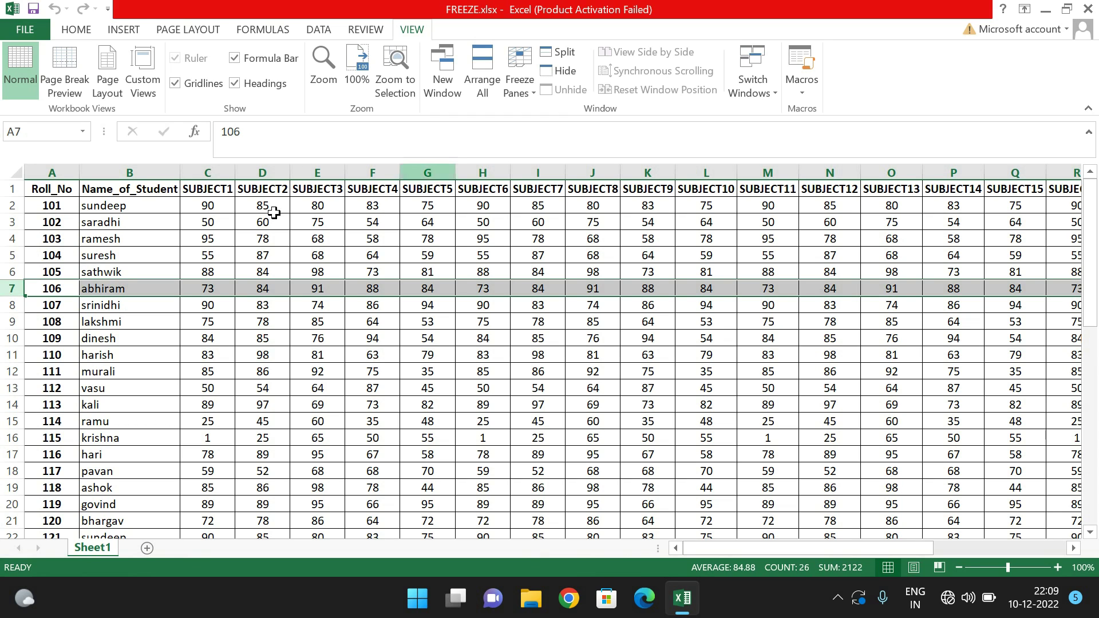
Unfreeze the rows, then freeze columns A and B at column C and scroll right to test
left_click(519, 92)
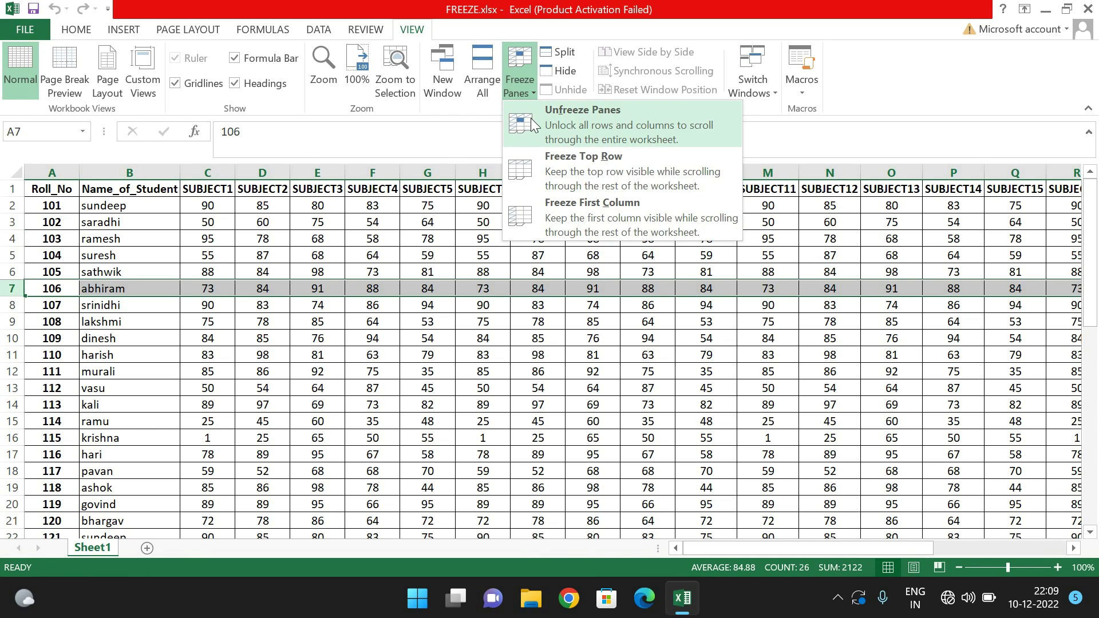
left_click(531, 118)
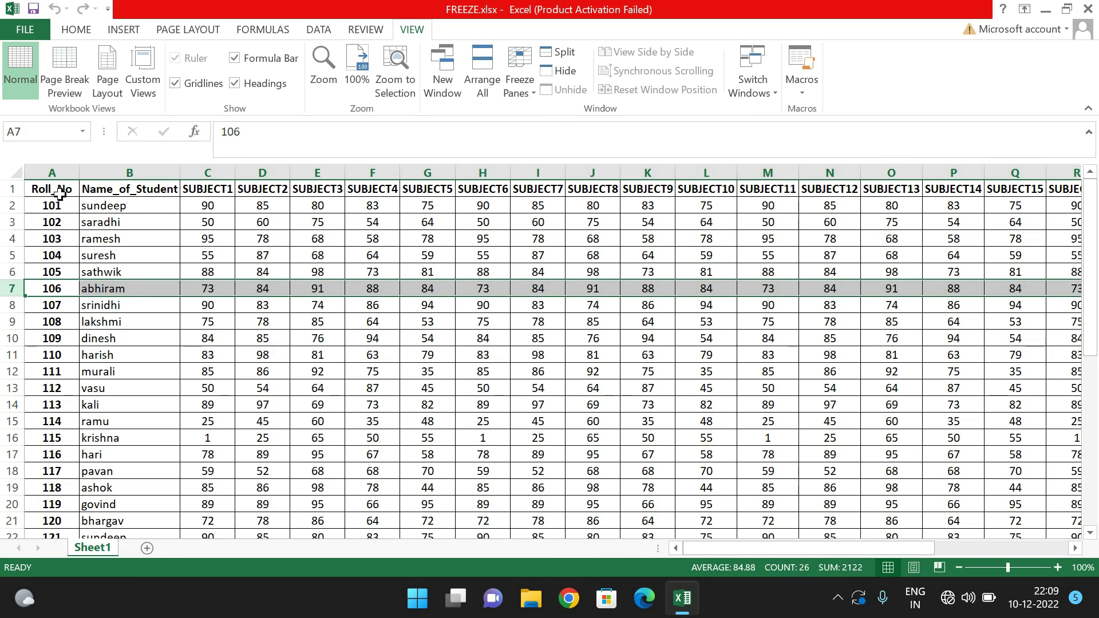
left_click(218, 172)
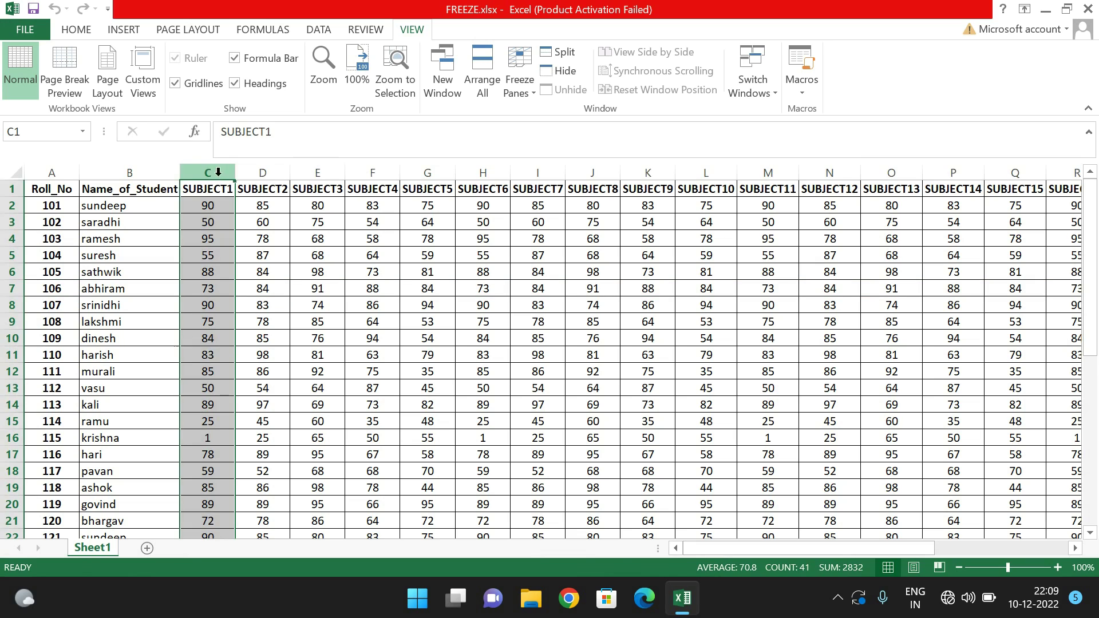
left_click(532, 91)
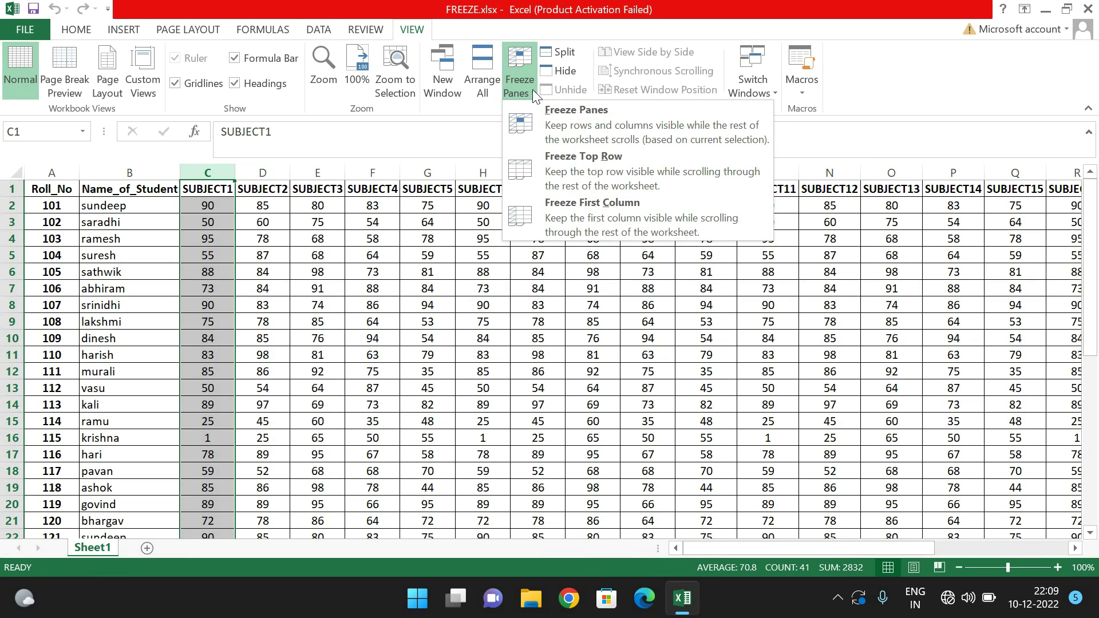
left_click(553, 117)
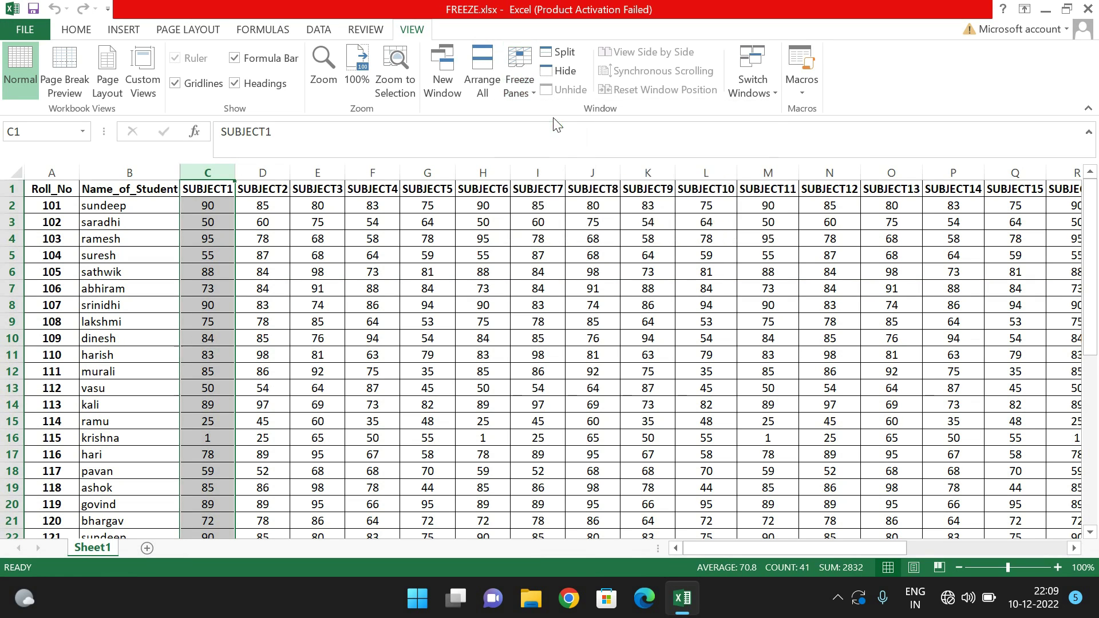
left_click_drag(746, 554, 721, 563)
Unfreeze columns A and B, leaving cell H16 selected
left_click(523, 88)
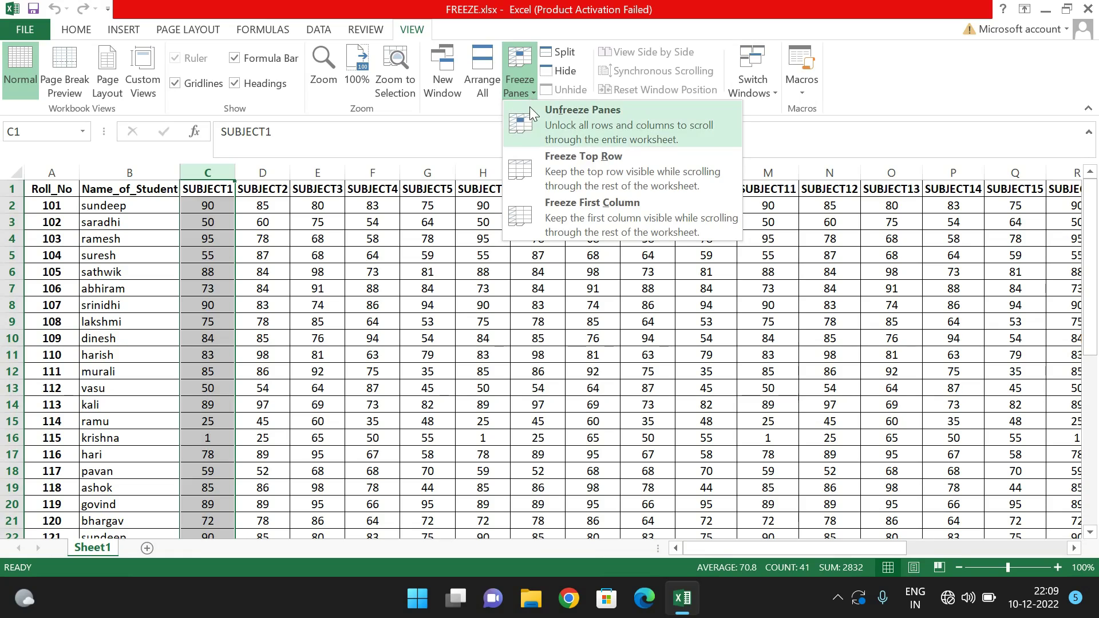
left_click(530, 106)
left_click(483, 438)
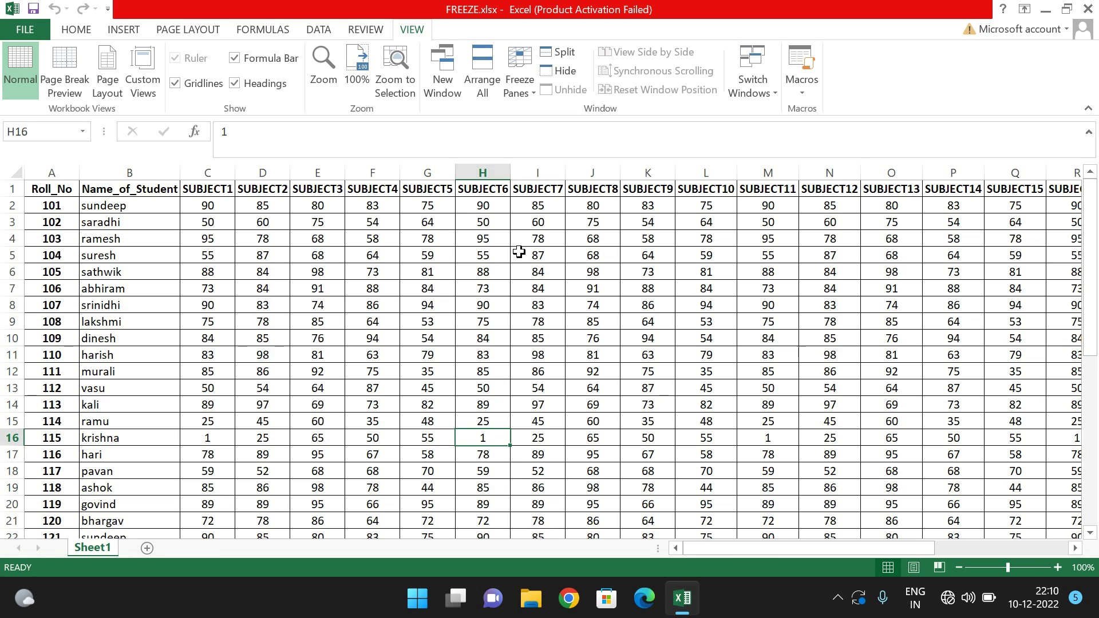
left_click(12, 189)
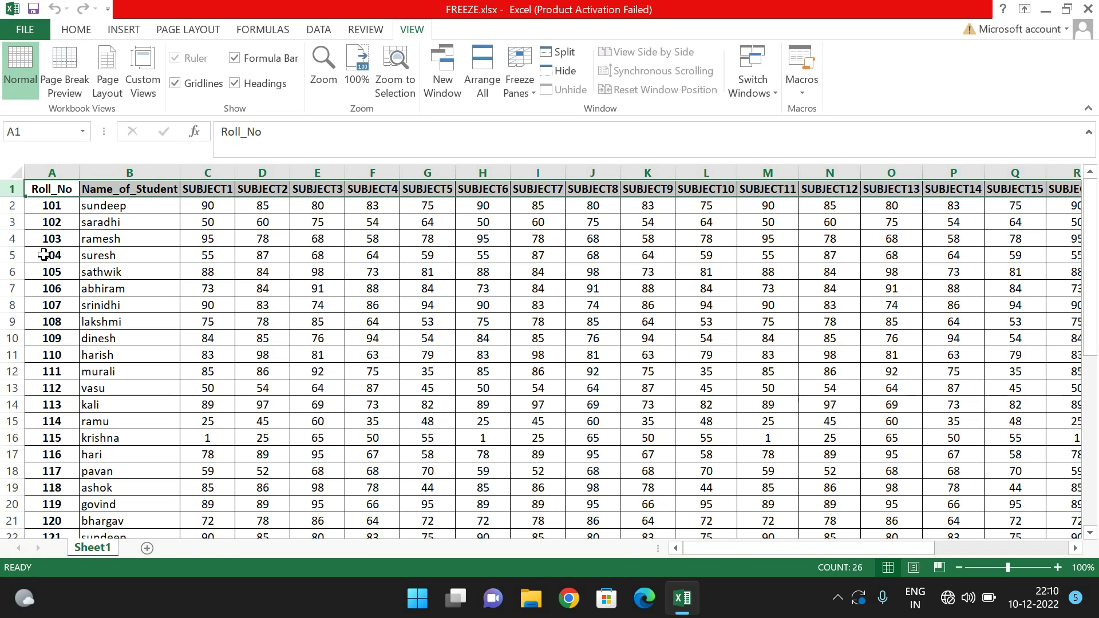
left_click(207, 173)
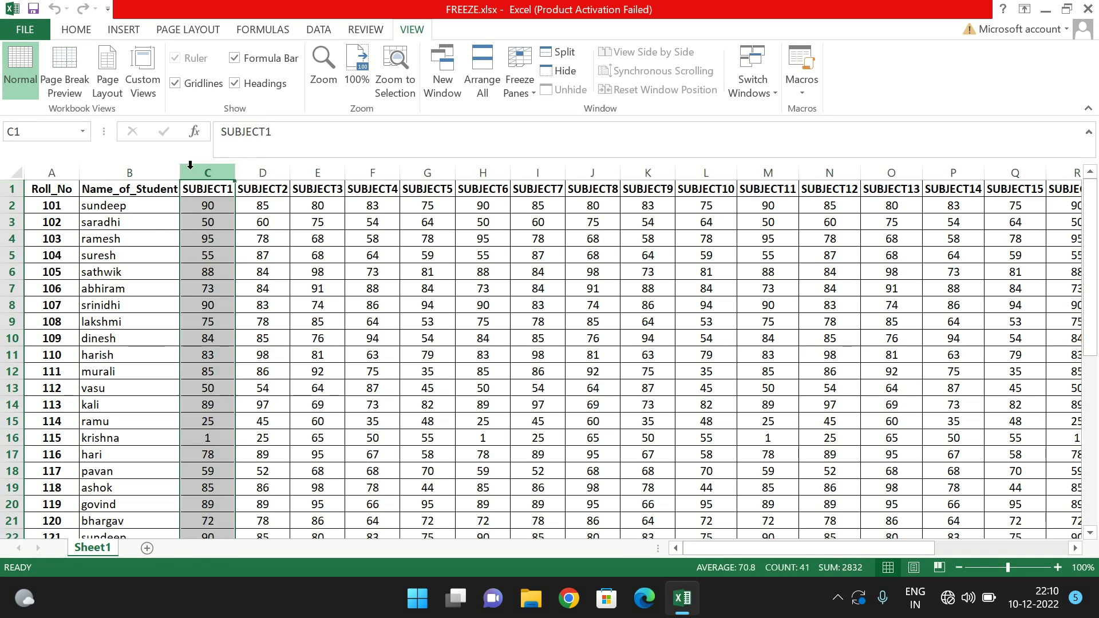
left_click(13, 192)
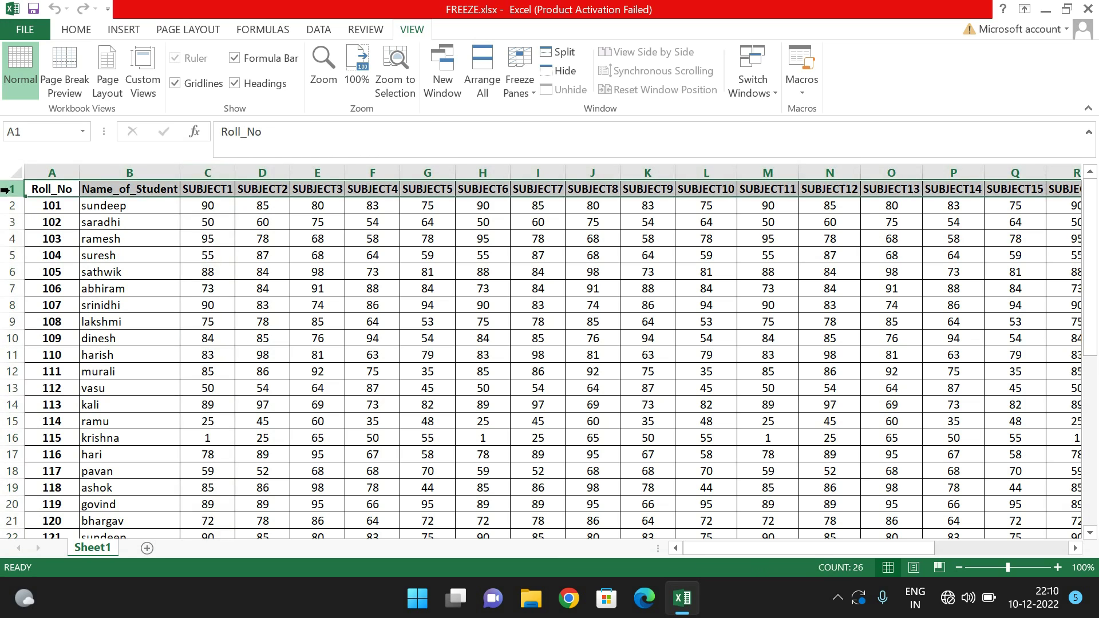
left_click_drag(50, 221, 122, 234)
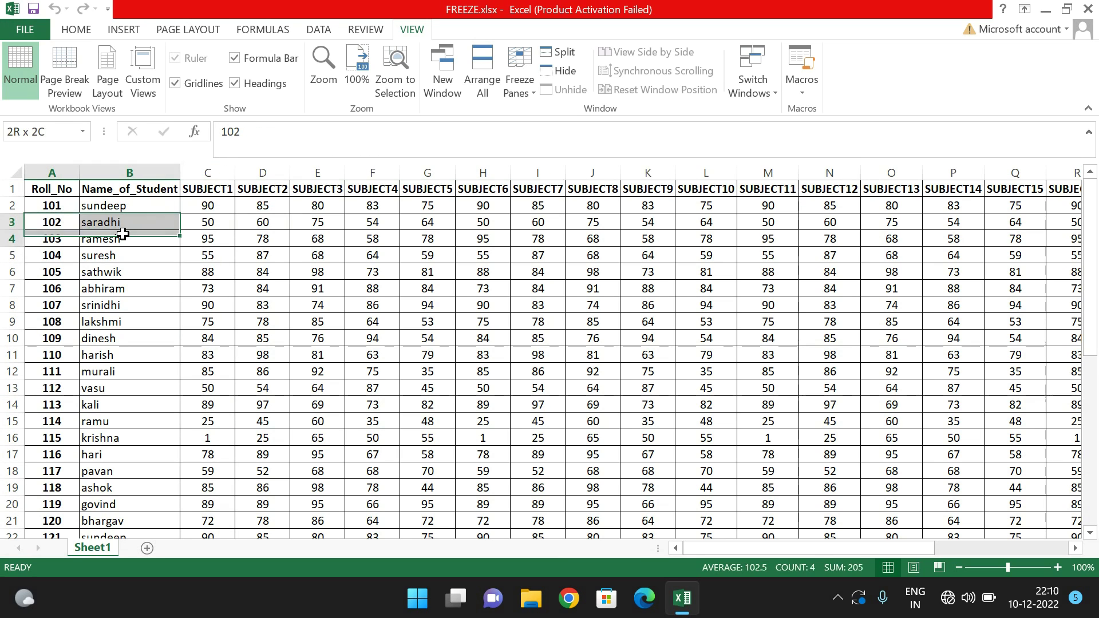
left_click(201, 189)
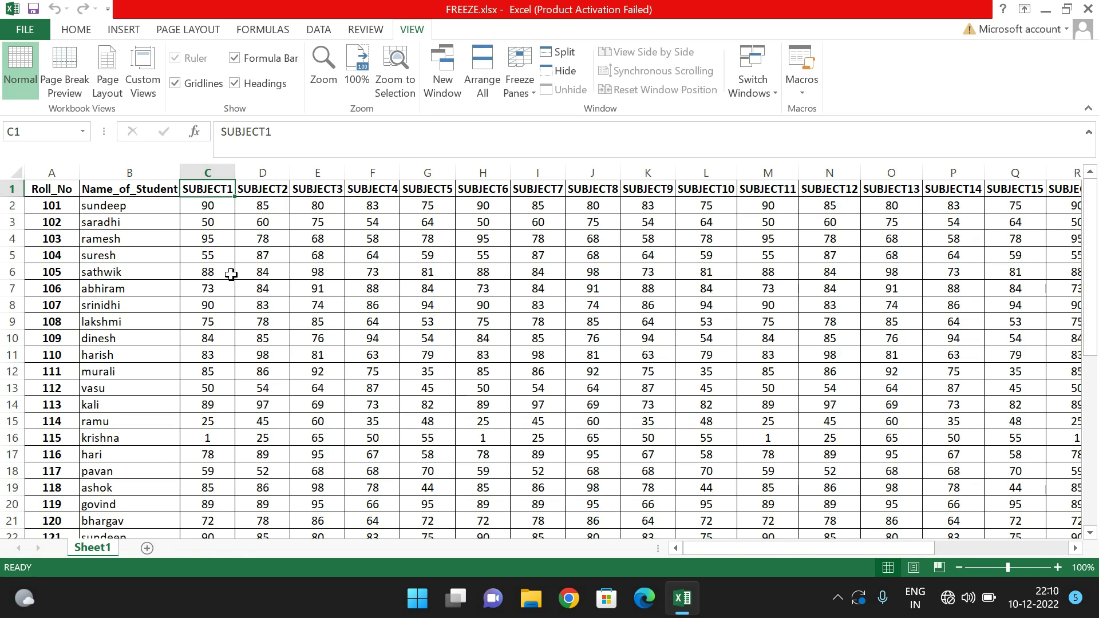
left_click(225, 210)
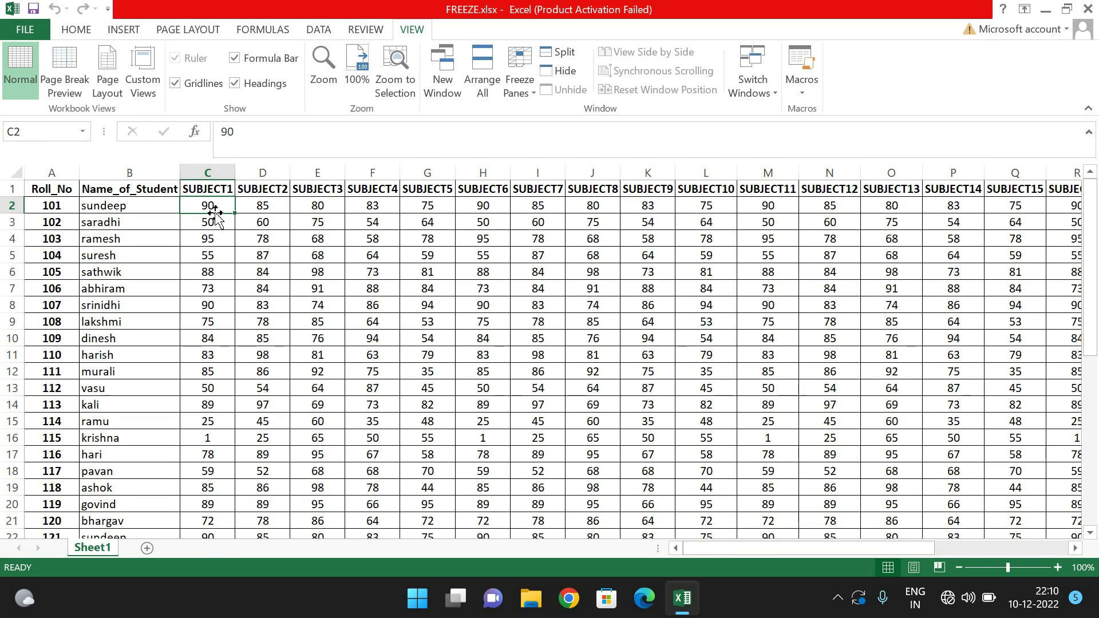
Settle on cell C2 after trying C3–C5, then show the Freeze Panes dropdown
left_click(220, 255)
left_click(218, 204)
left_click(223, 217)
left_click(222, 206)
left_click(230, 234)
left_click(223, 208)
left_click(218, 221)
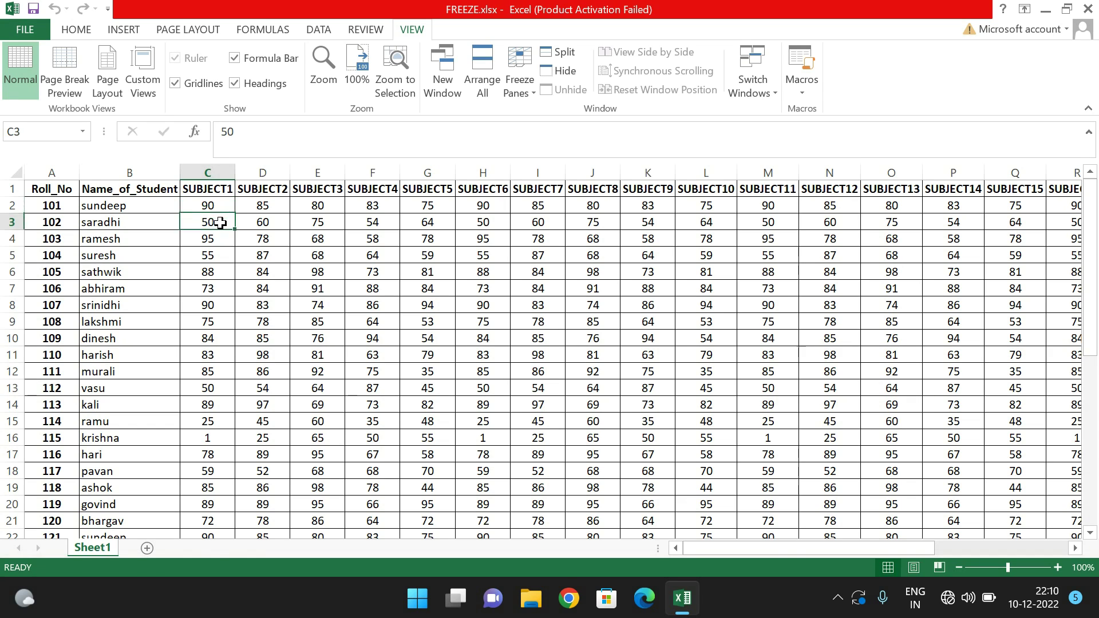
left_click(232, 208)
left_click(520, 91)
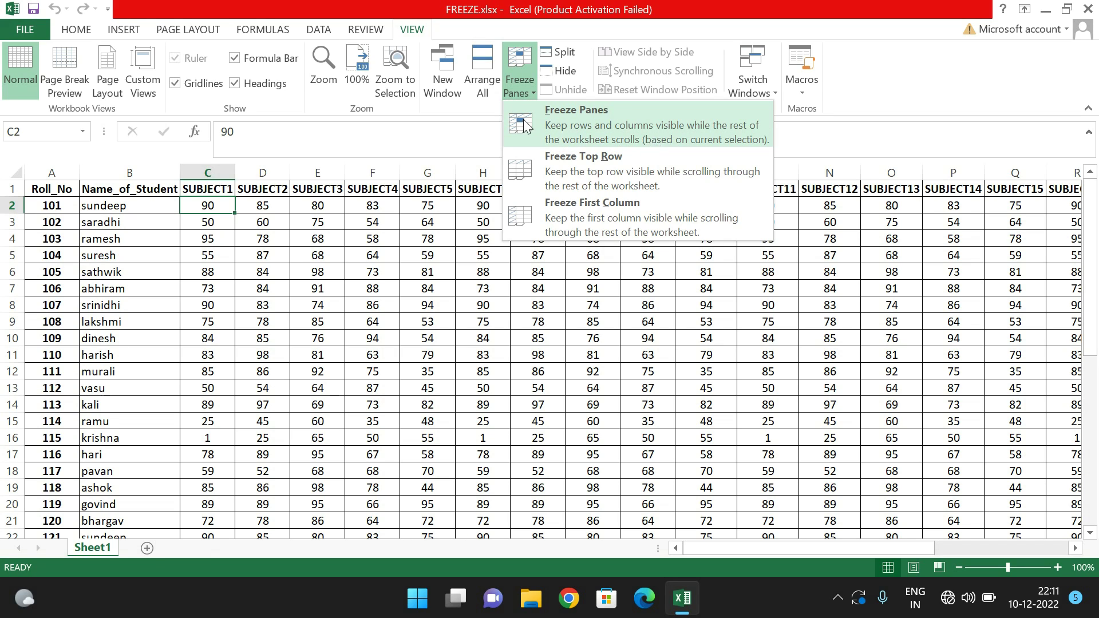
Freeze at C2 to fix row 1 and columns A–B, test scrolling, then unfreeze
left_click(582, 118)
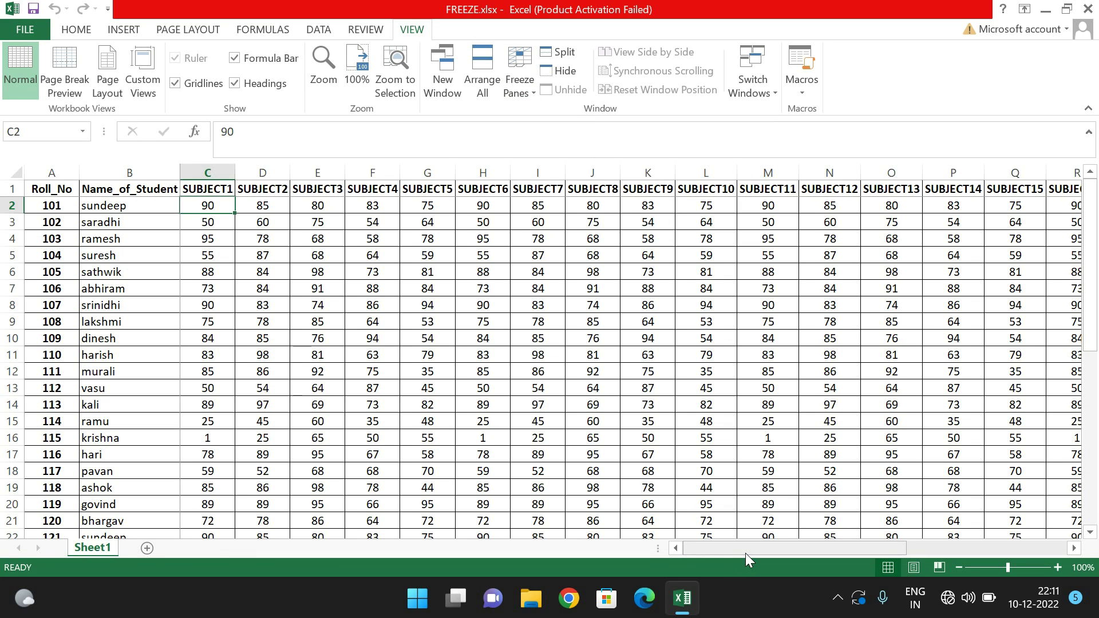
mouse_move(745, 553)
left_mouse_down()
mouse_move(832, 553)
mouse_move(729, 561)
left_mouse_up()
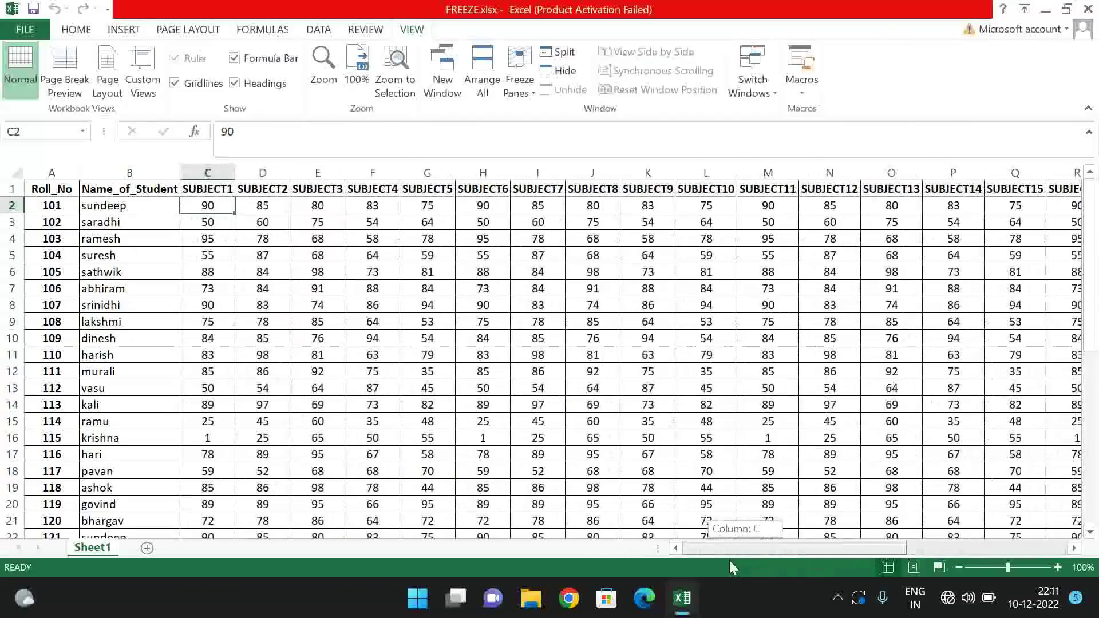
left_click_drag(1094, 260, 1066, 241)
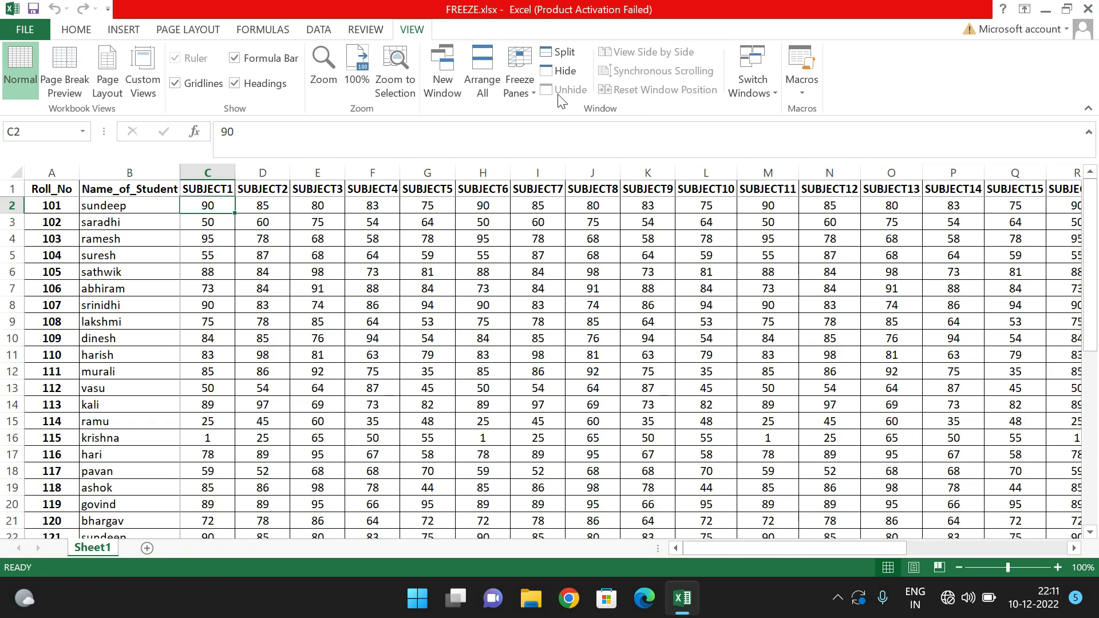
left_click(522, 94)
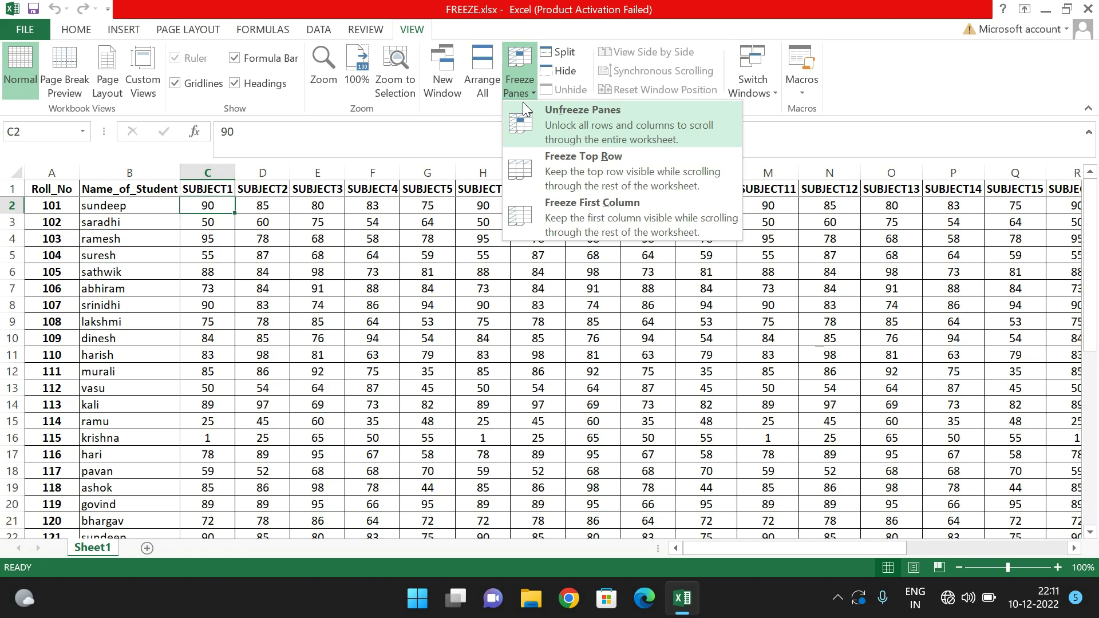
left_click(523, 109)
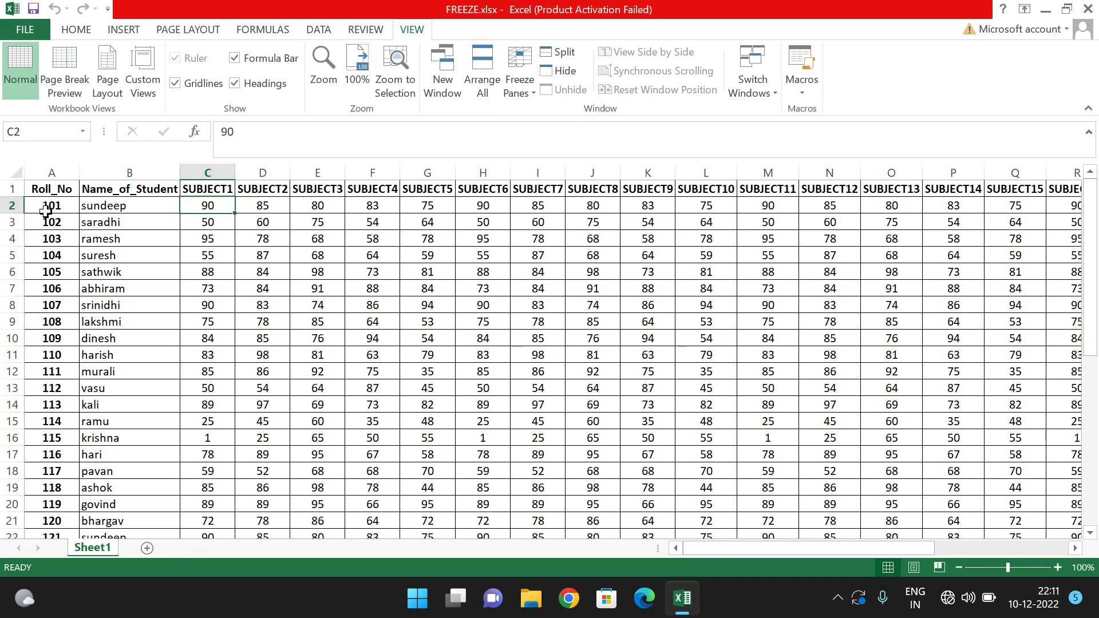
Insert a blank row above the header row
left_click(4, 189)
right_click(3, 189)
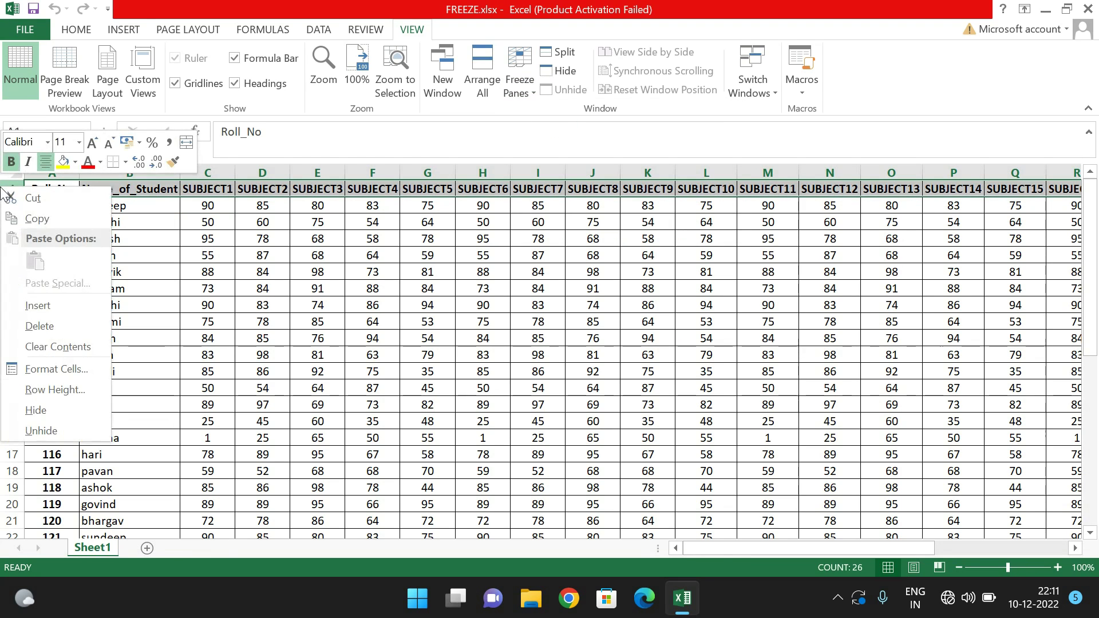
left_click(24, 306)
Merge and centre A1:Z1 and enter the title COLLEGE NAME
left_click(466, 318)
left_click_drag(60, 189, 994, 177)
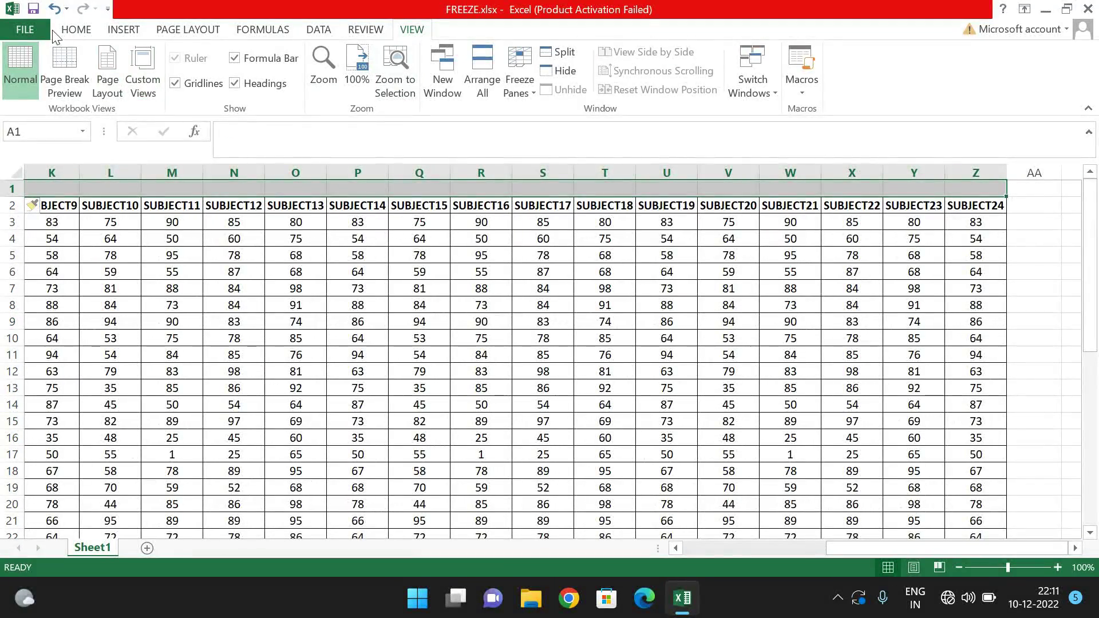
left_click(73, 34)
left_click(408, 86)
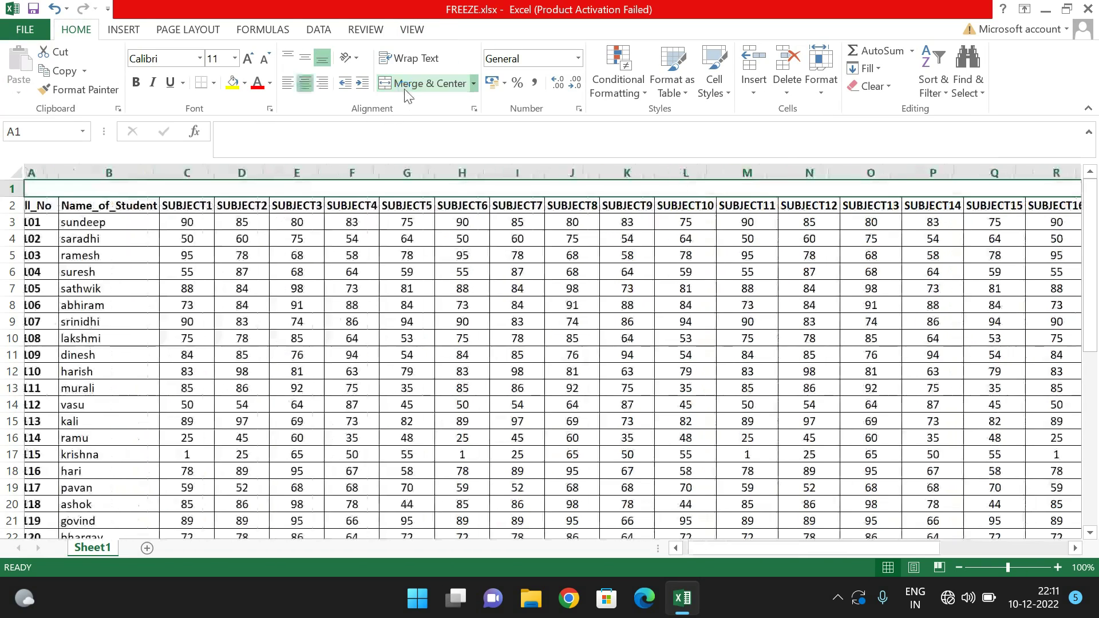
type("COLLEGE NAME")
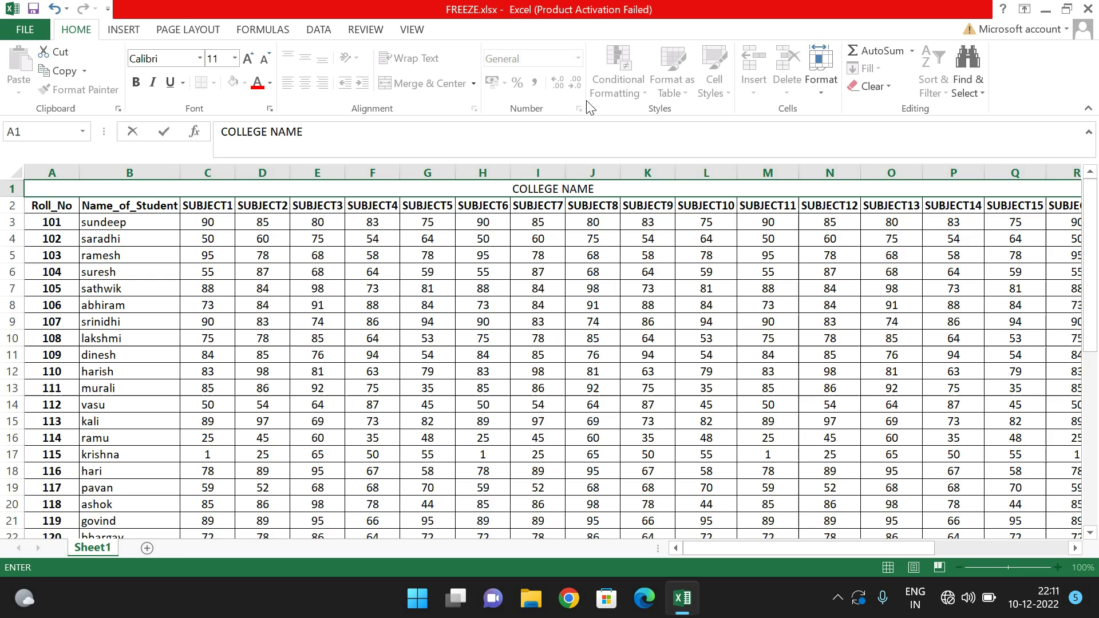
key("ctrl+Return")
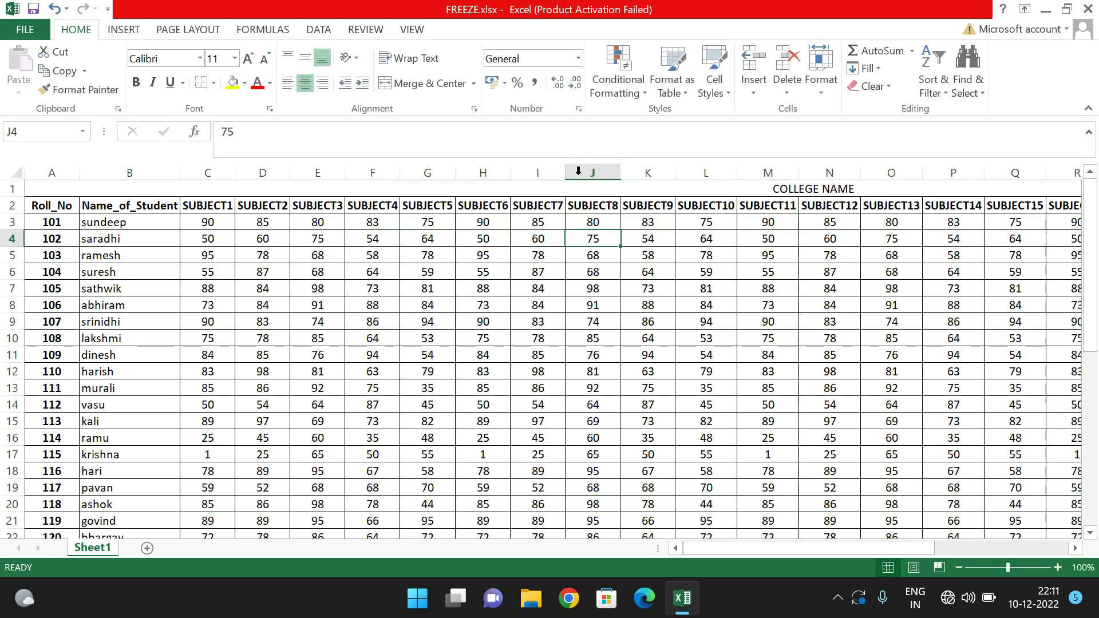
Make the COLLEGE NAME title 18-point and bold
left_click(247, 59)
left_click(247, 59)
left_click(247, 59)
left_click(248, 59)
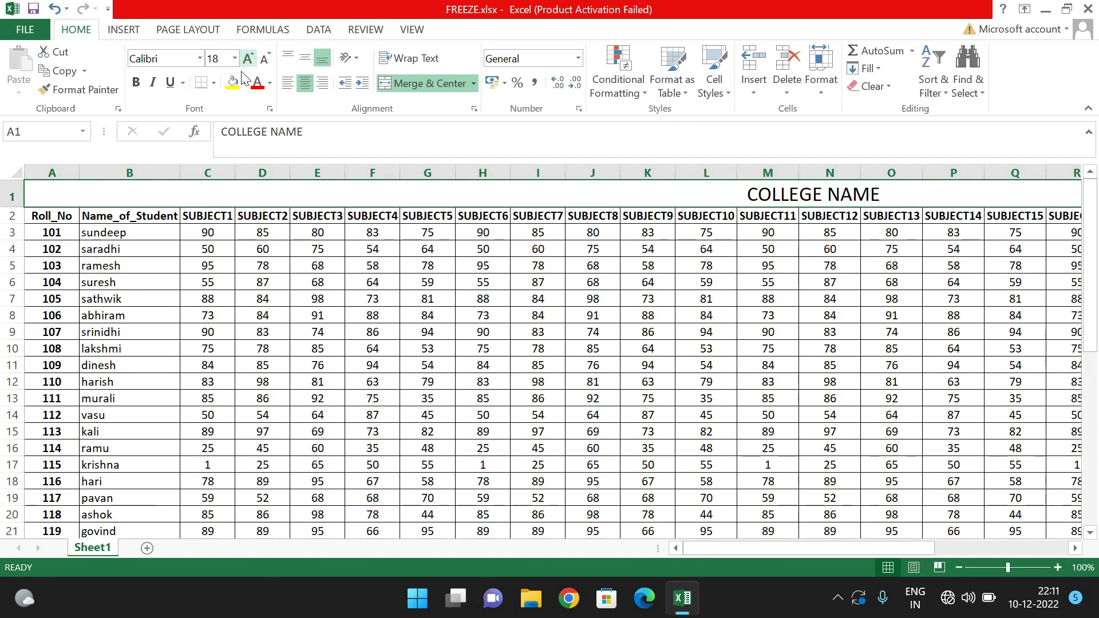
left_click(135, 82)
left_click(349, 297)
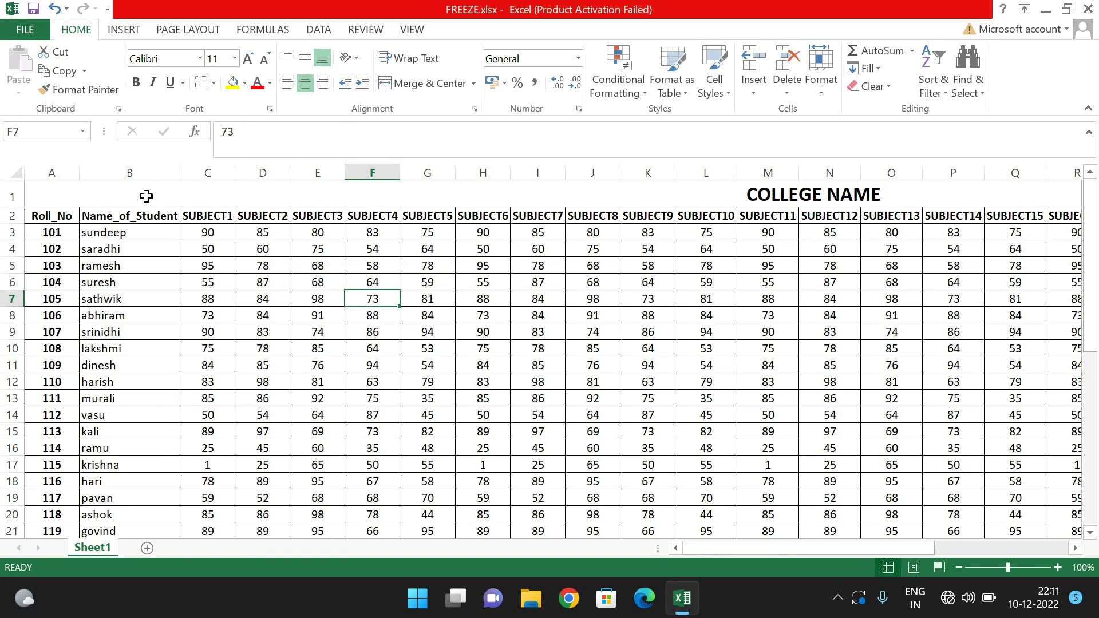
Select cell C3, below the title and header rows and right of the Roll_No and name columns
left_click_drag(147, 196, 150, 214)
left_click_drag(61, 231, 132, 233)
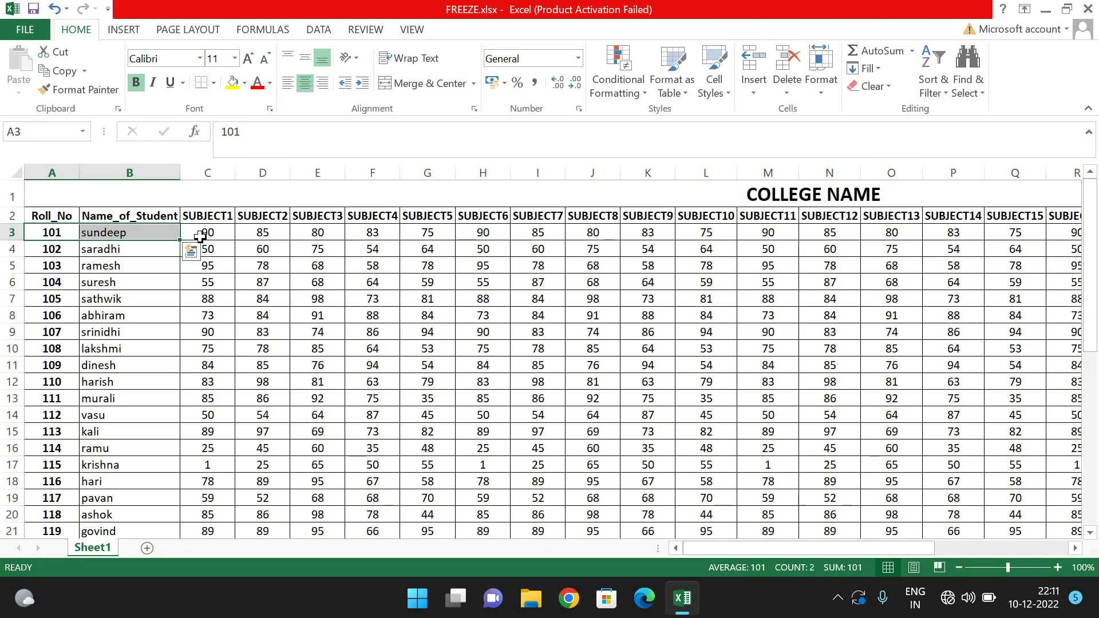
left_click(201, 235)
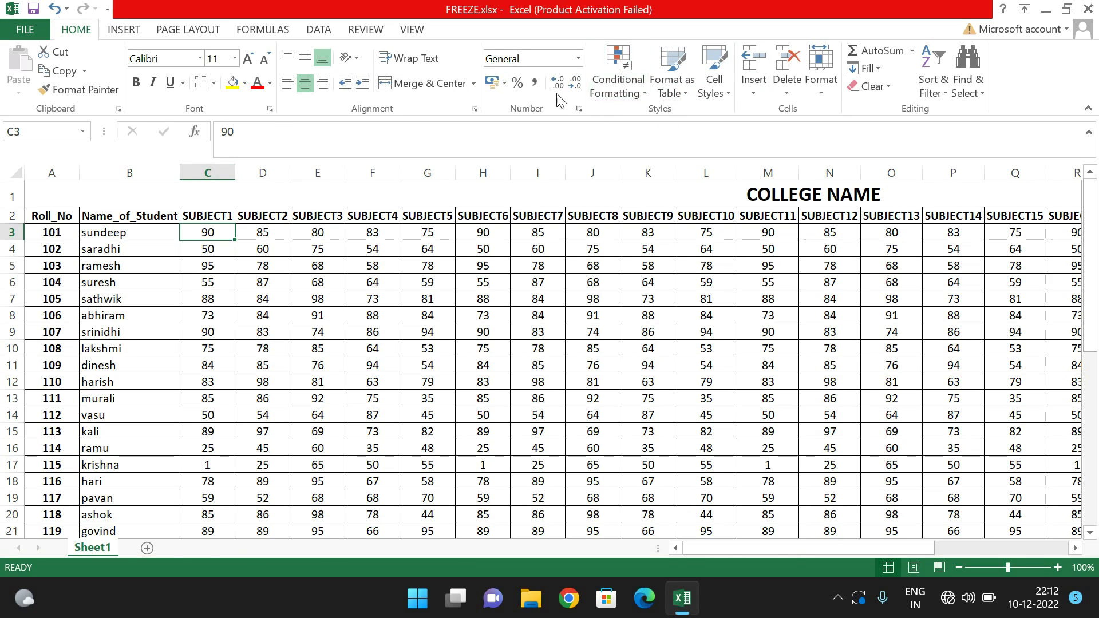
Freeze panes at C3 so rows 1–2 and columns A–B stay fixed, scrolling to check
left_click(412, 30)
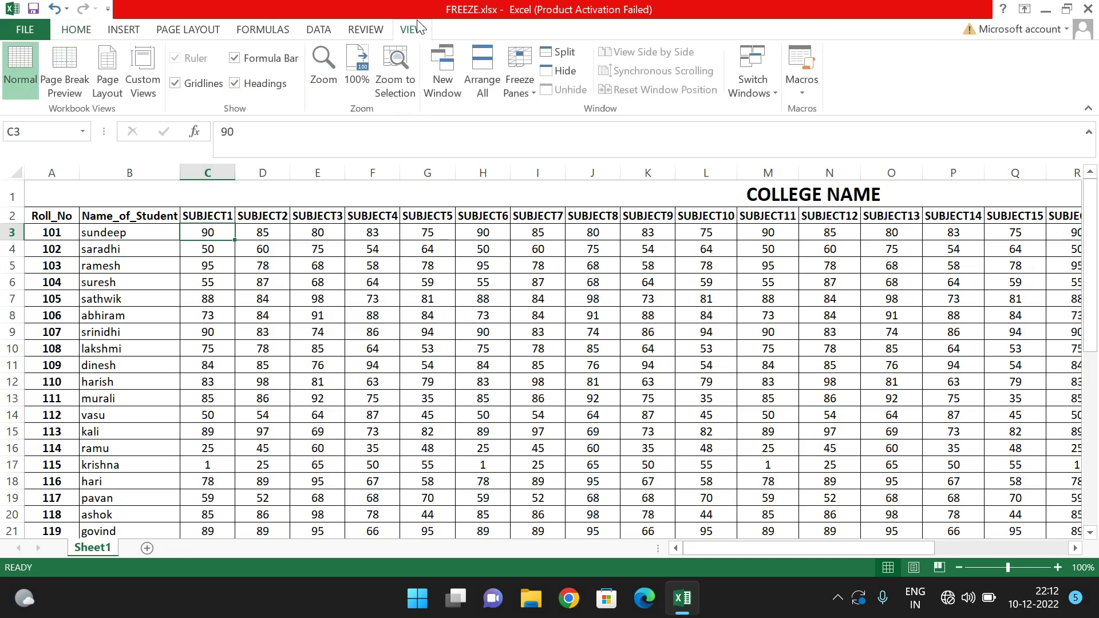
left_click(523, 102)
left_click(542, 117)
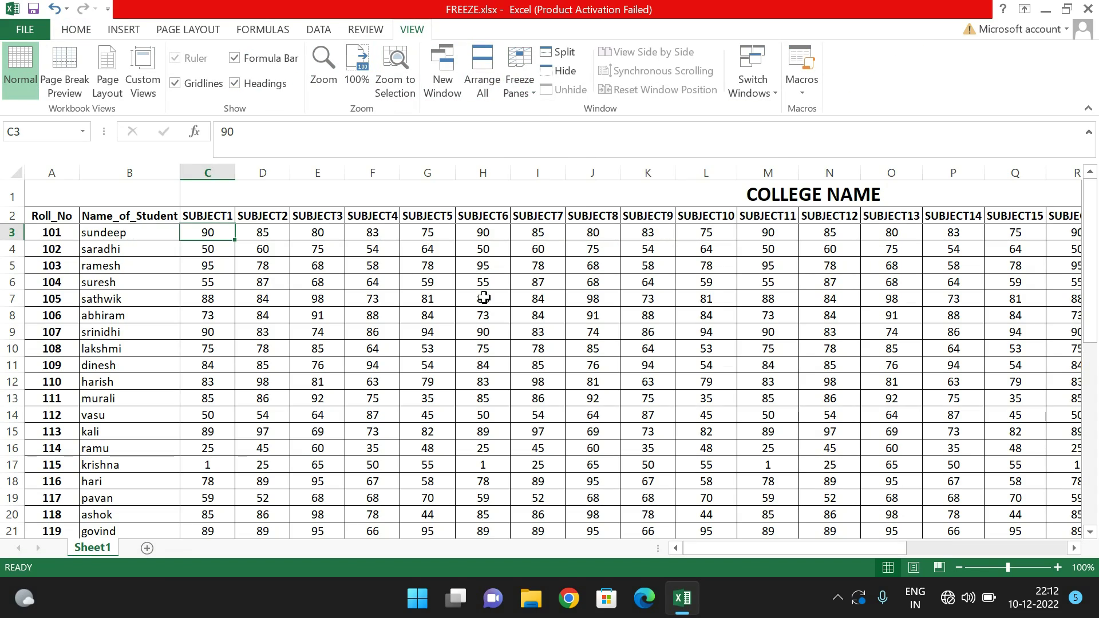
scroll(484, 297, "down", 6)
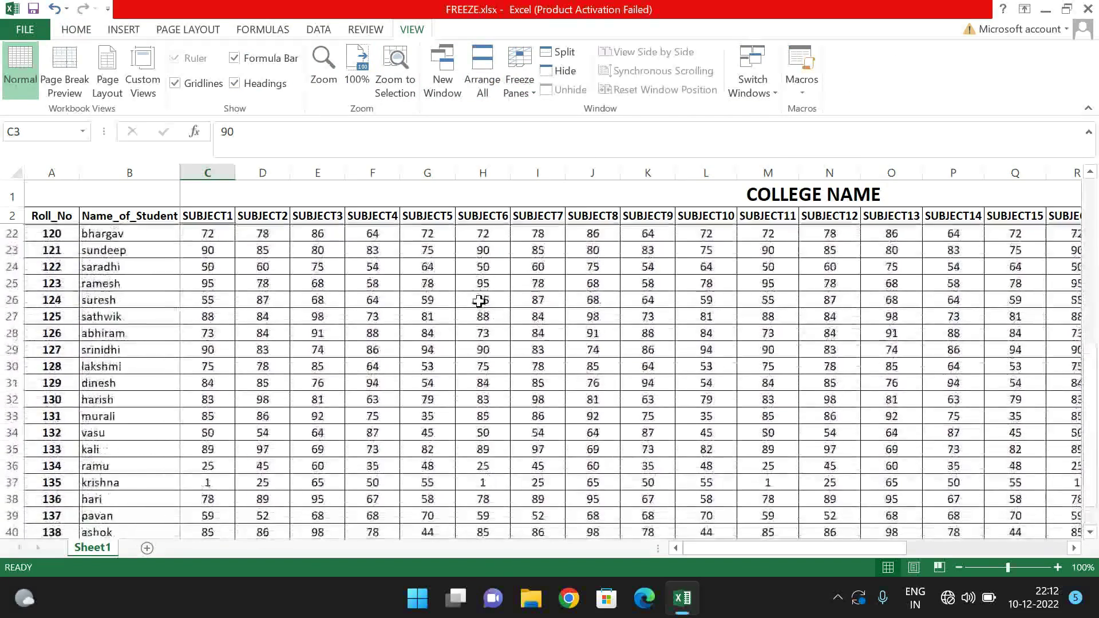
scroll(480, 297, "up", 6)
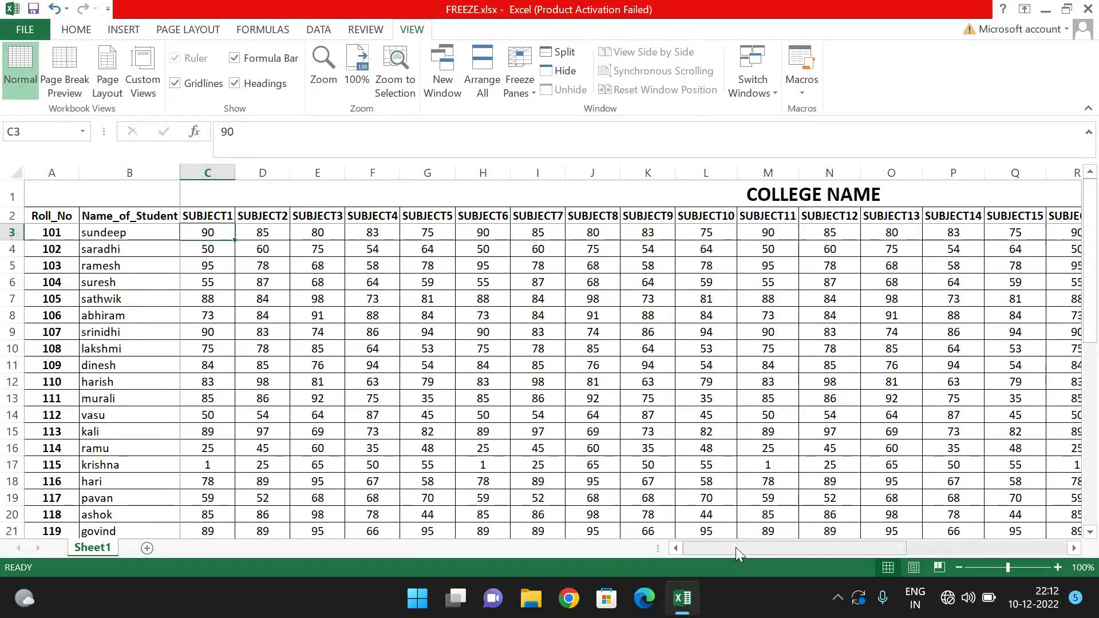
left_click_drag(736, 547, 617, 540)
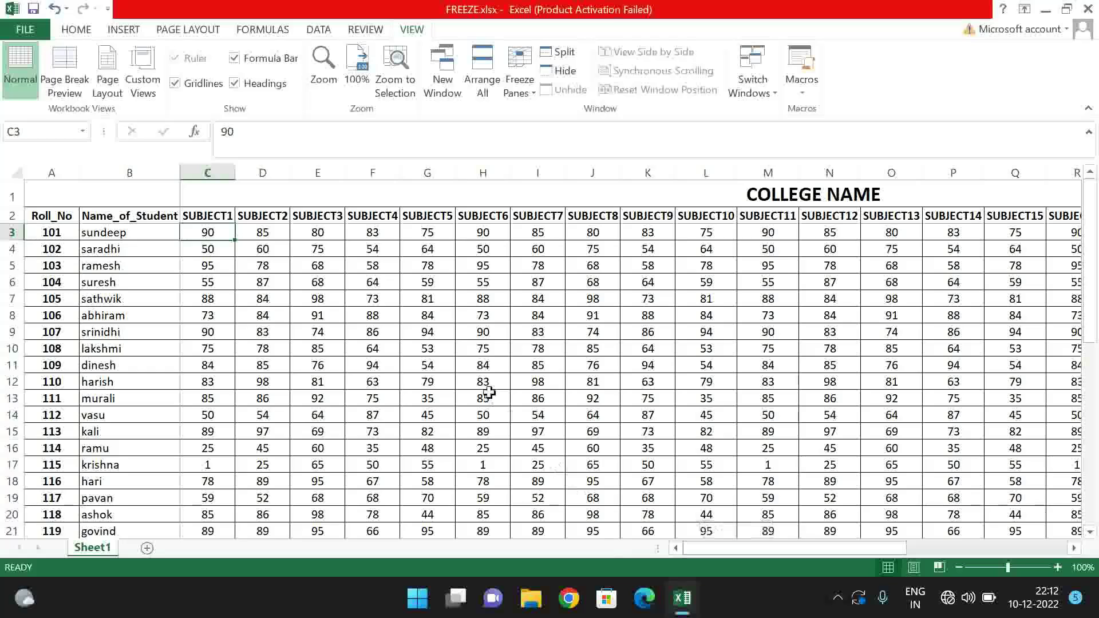